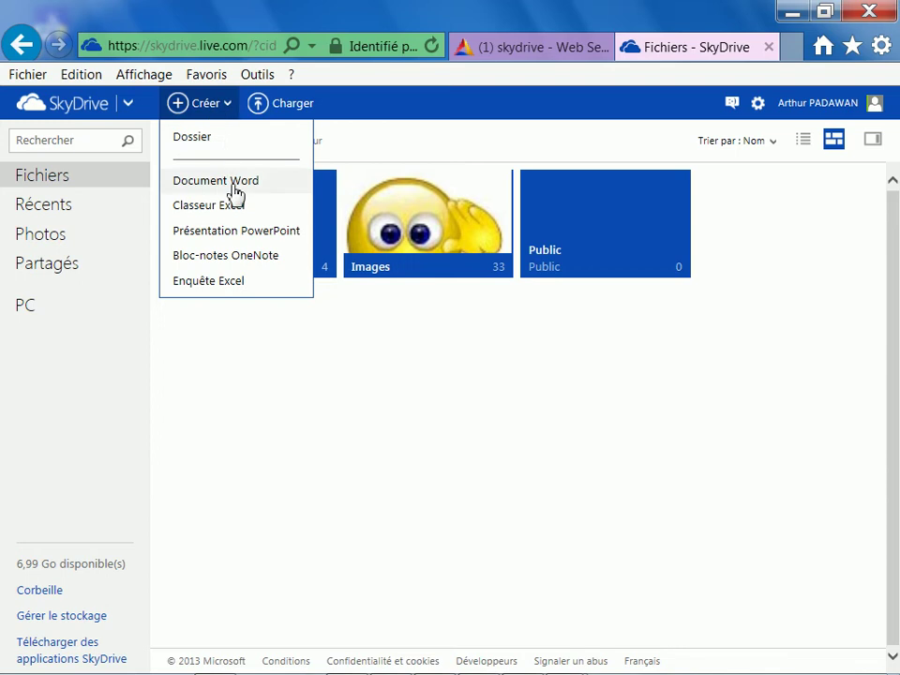
# Step: Create a new Excel workbook named "nomenclature médicale" in the SkyDrive files
pyautogui.click(236, 207)
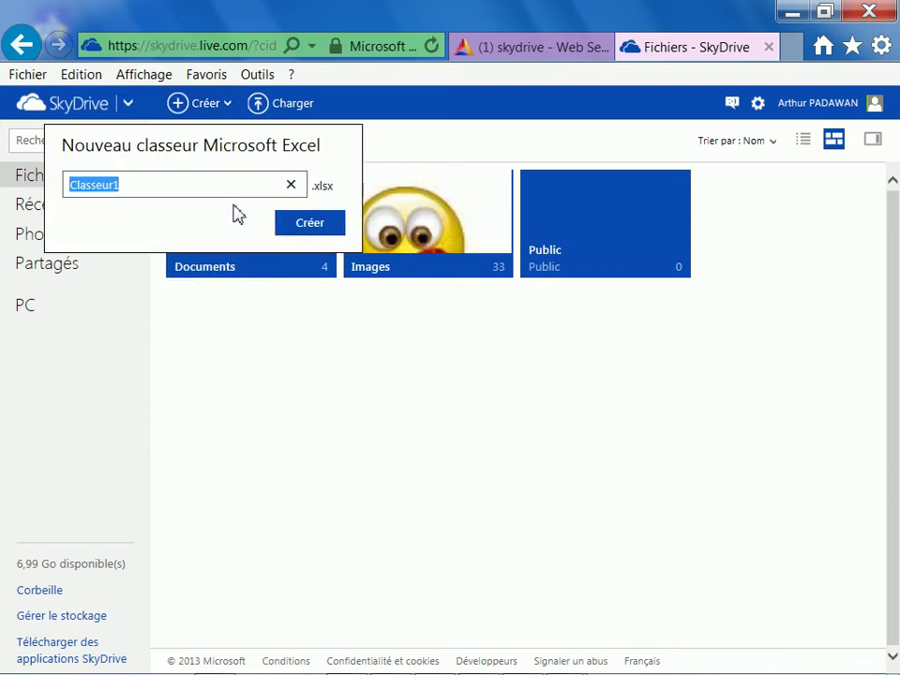
pyautogui.write('nome')
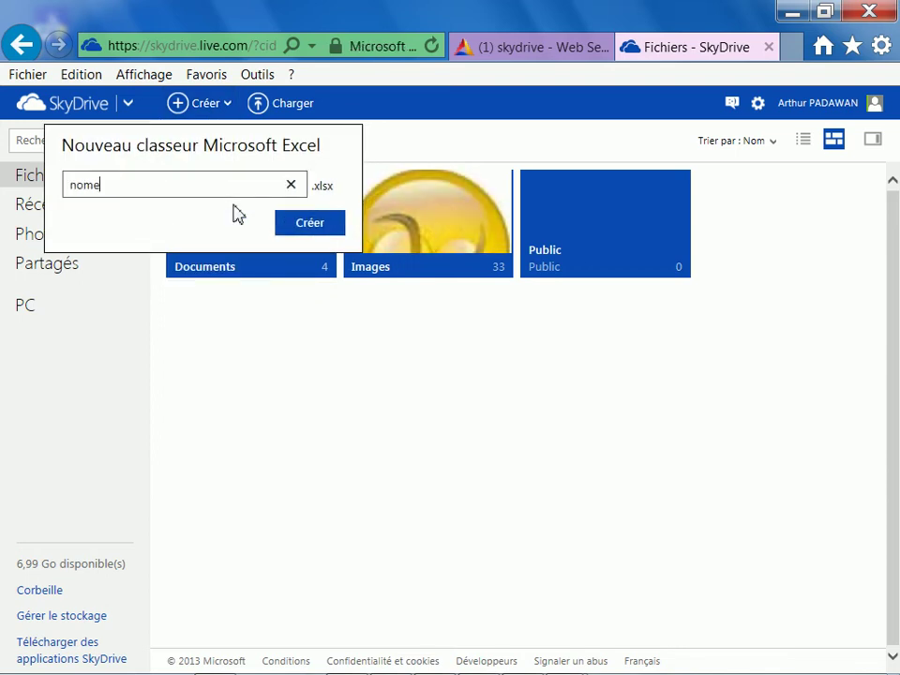
pyautogui.write('ntlature médicale')
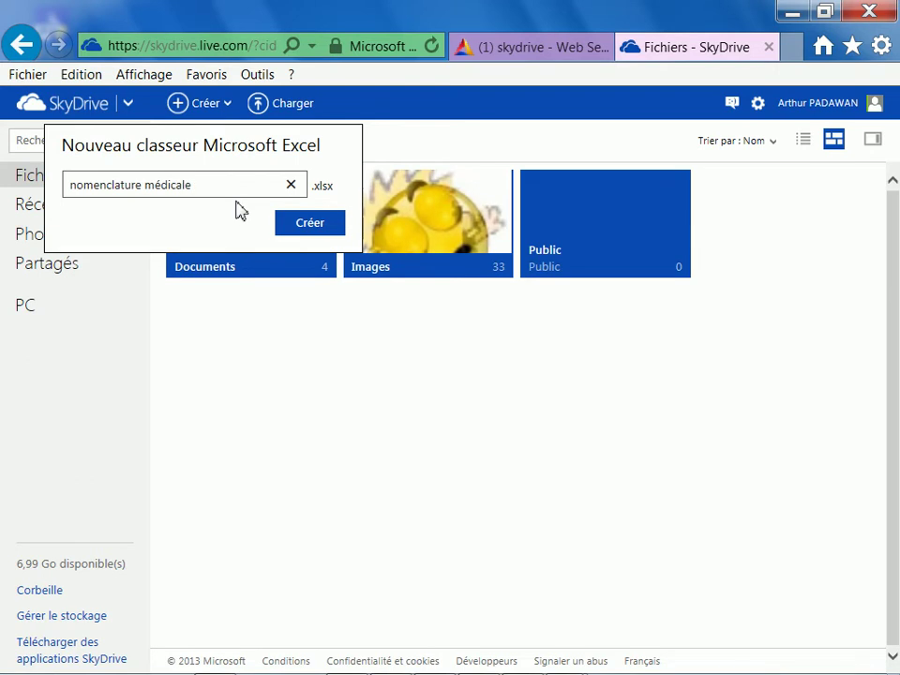
pyautogui.click(301, 226)
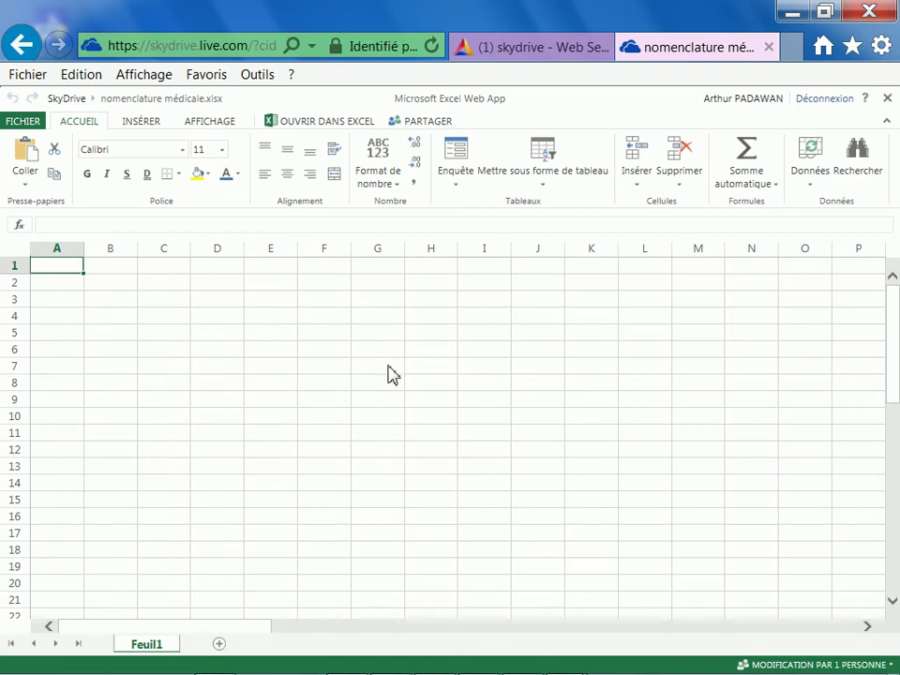
# Step: Collapse the ribbon to give the worksheet more room
pyautogui.scroll(6, 388, 366)
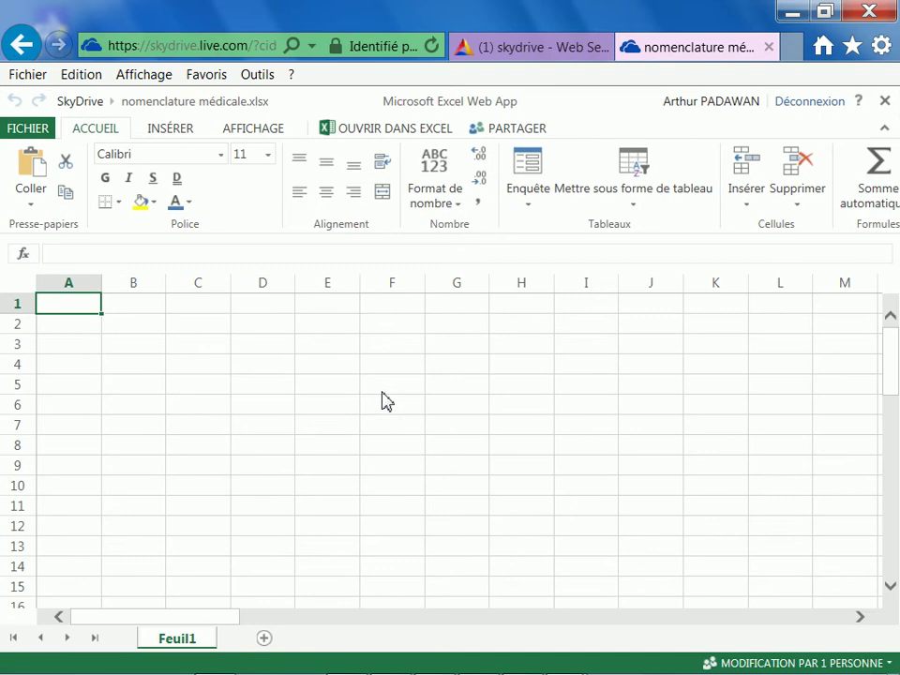
pyautogui.scroll(1, 382, 427)
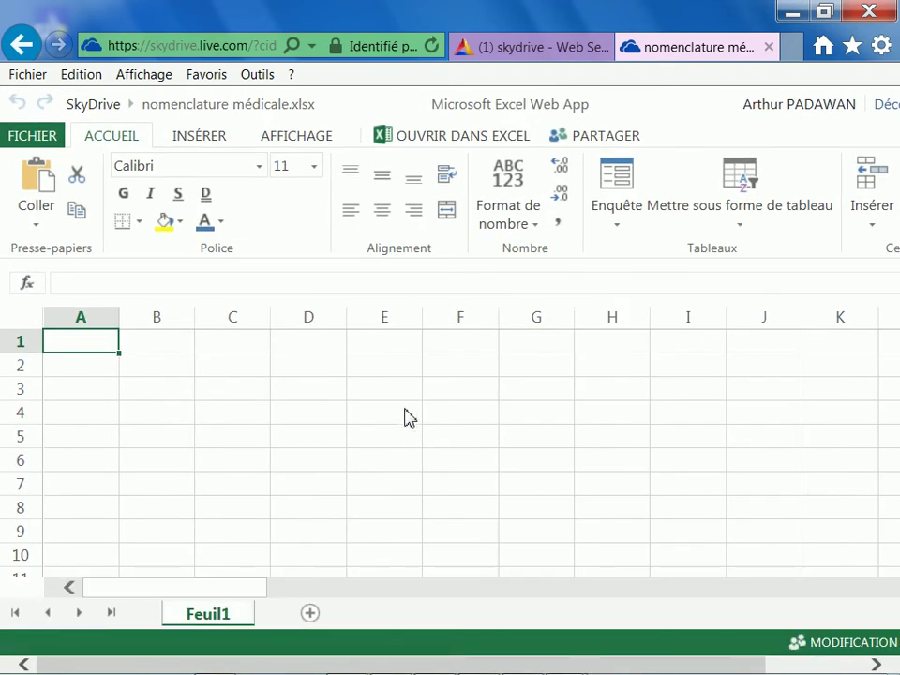
pyautogui.scroll(-1, 446, 437)
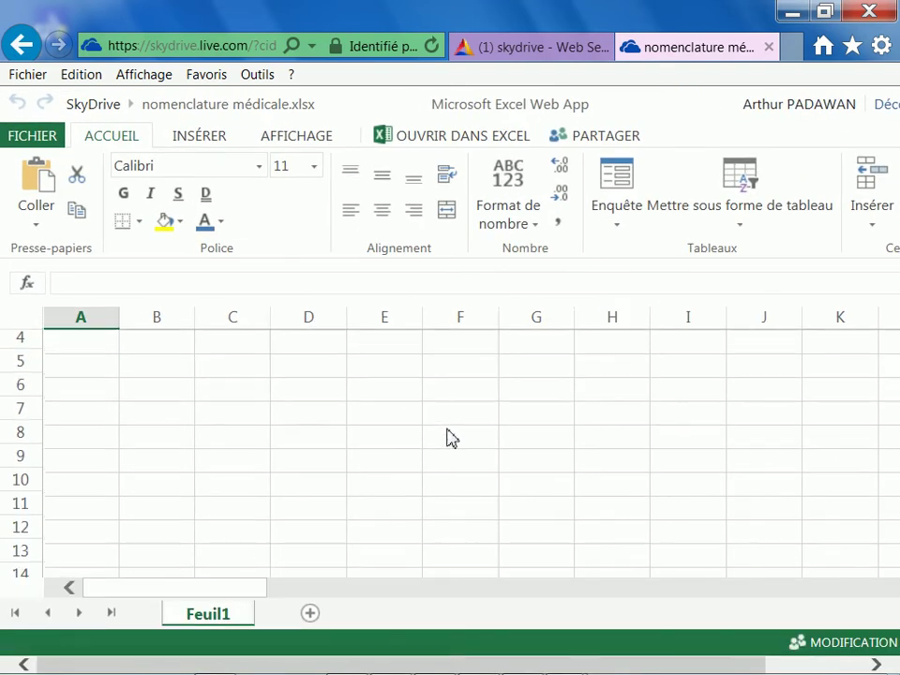
pyautogui.scroll(1, 446, 436)
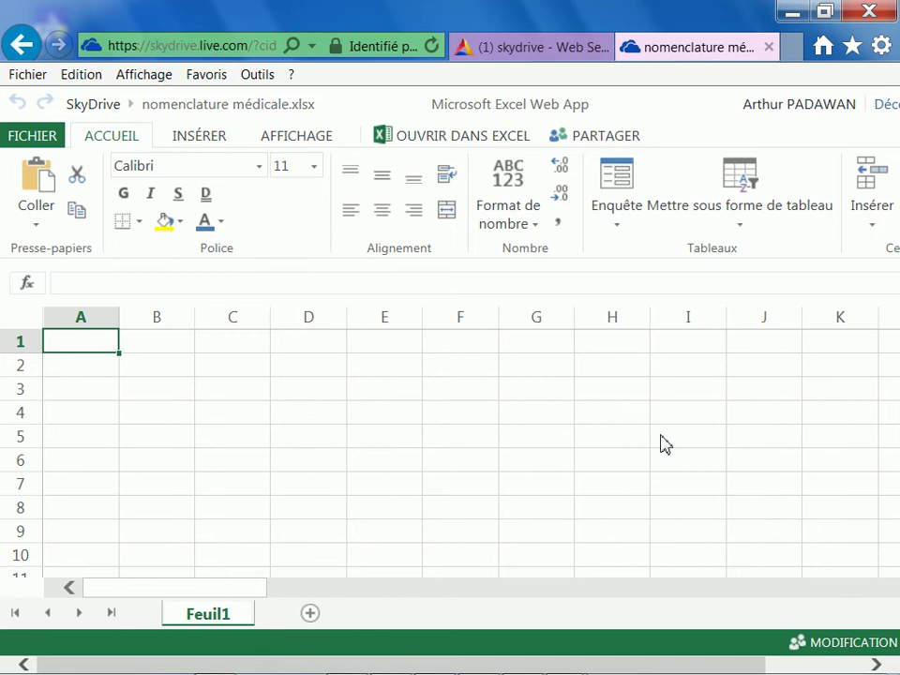
pyautogui.scroll(-1, 659, 442)
pyautogui.scroll(-1, 657, 443)
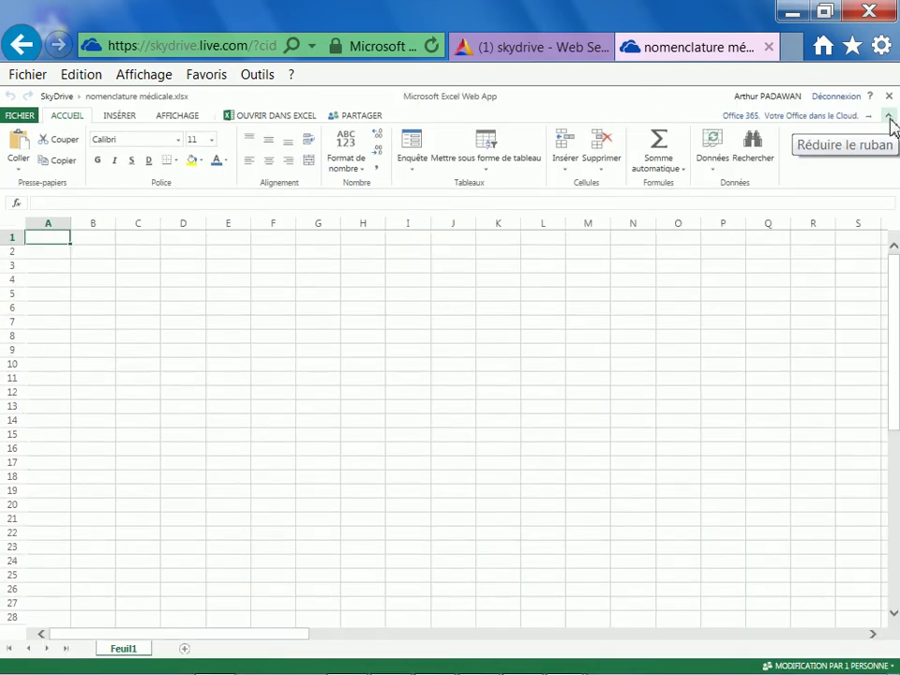
pyautogui.click(889, 117)
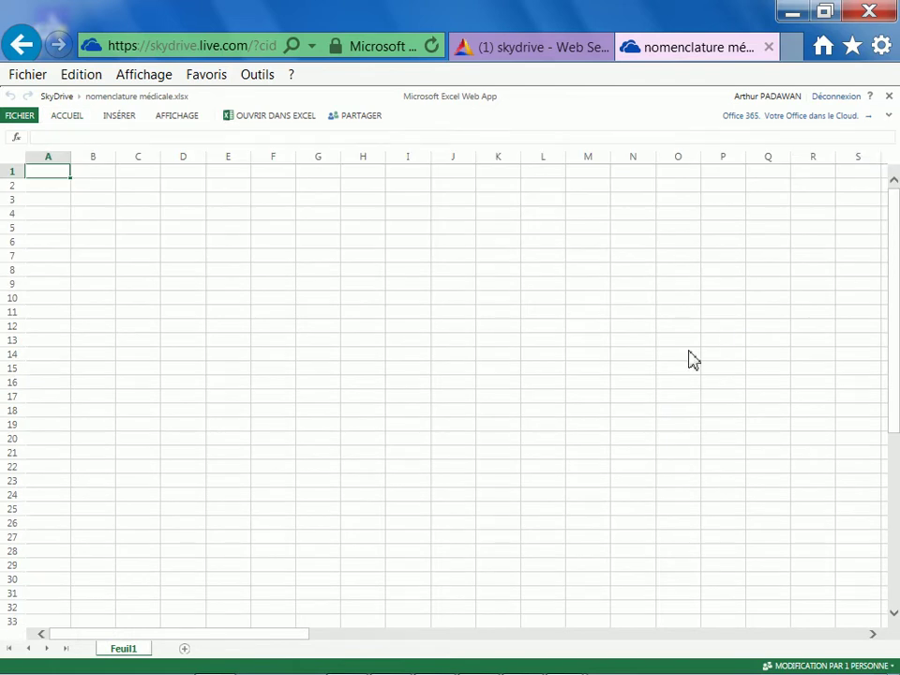
# Step: Widen column A slightly and enter the header "suffixe" in cell A1
pyautogui.scroll(3, 690, 360)
pyautogui.scroll(1, 680, 397)
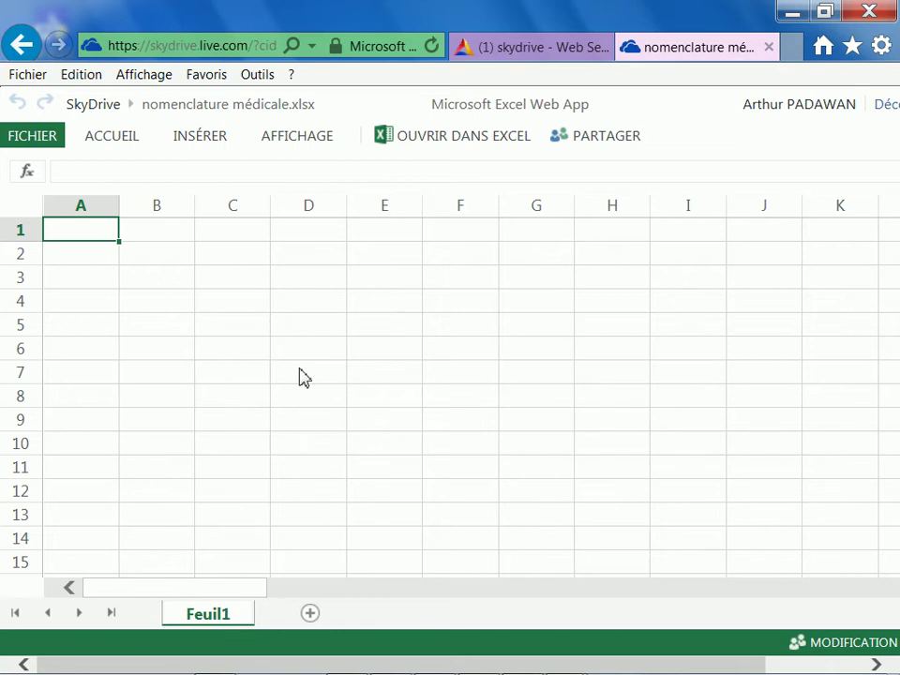
pyautogui.scroll(1, 301, 377)
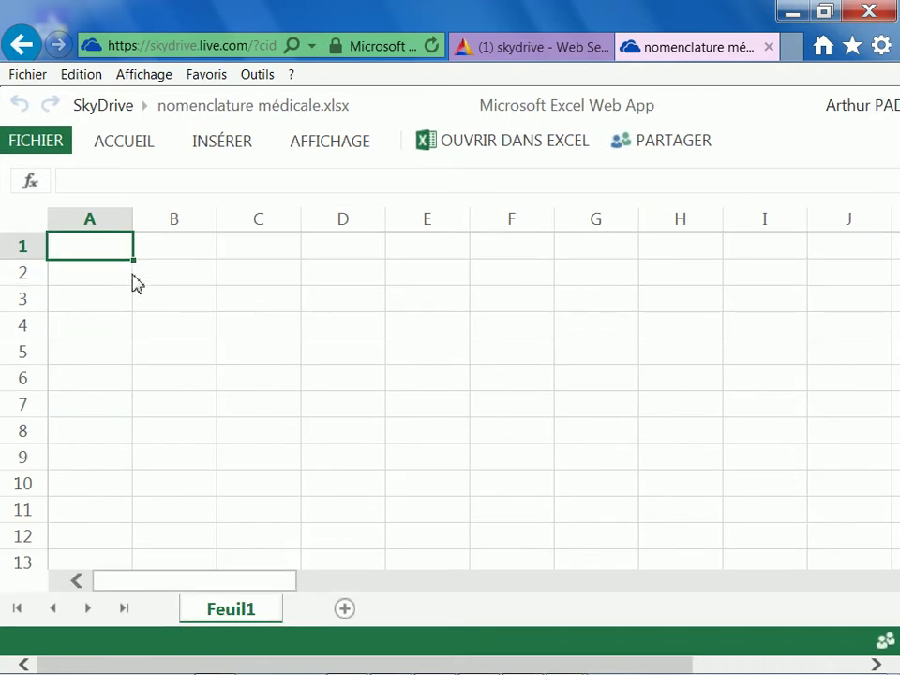
pyautogui.moveTo(135, 219); pyautogui.dragTo(157, 219)
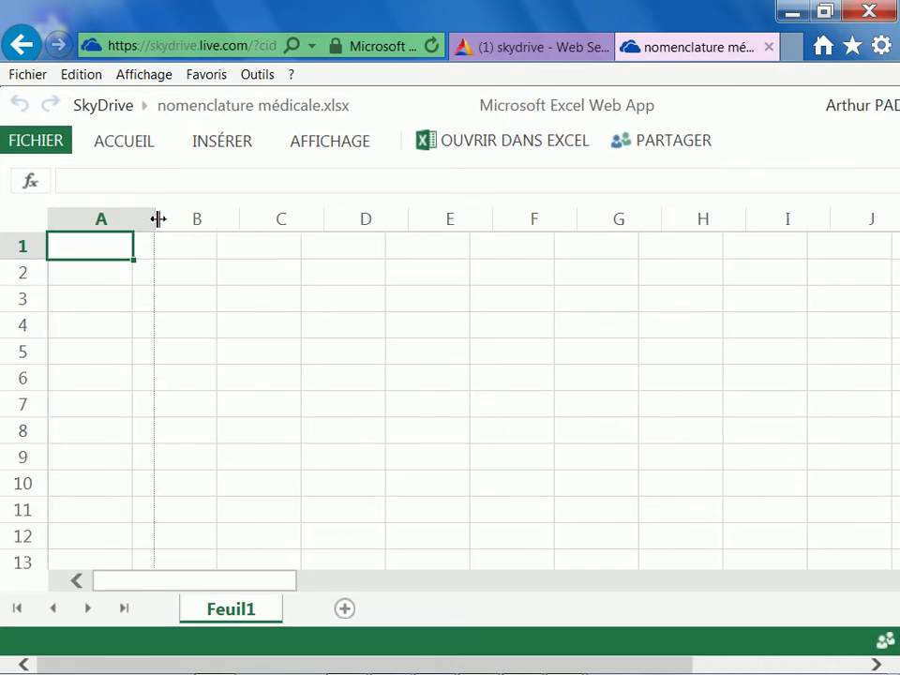
pyautogui.write('s')
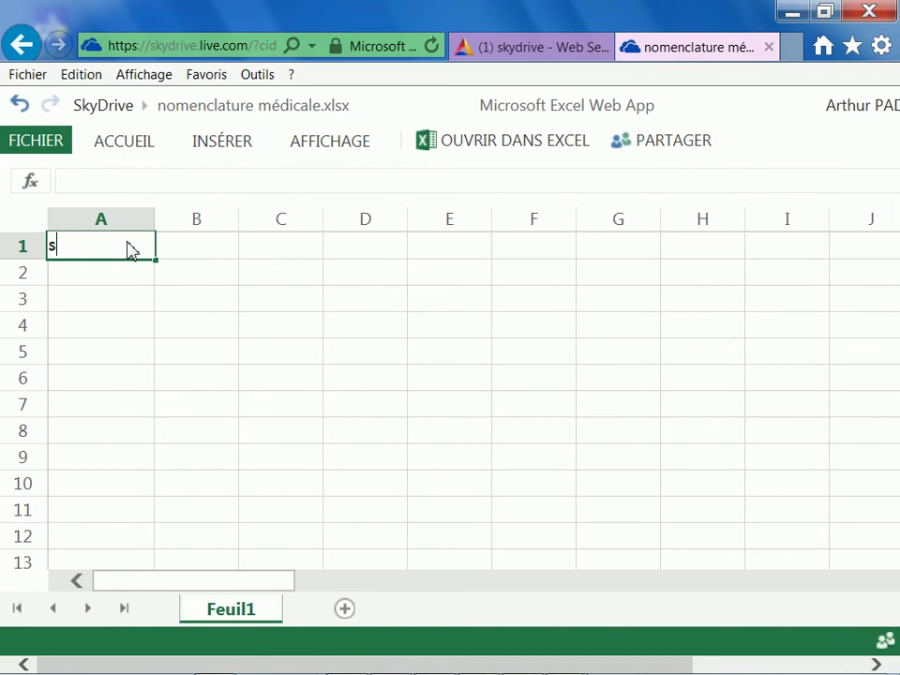
pyautogui.write('uffixe')
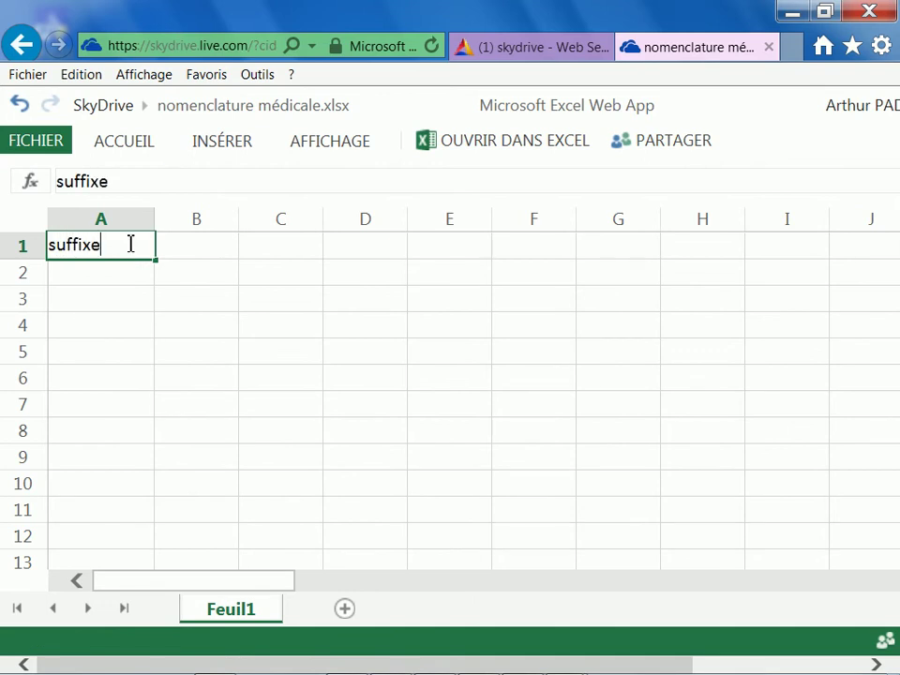
pyautogui.press('Tab')
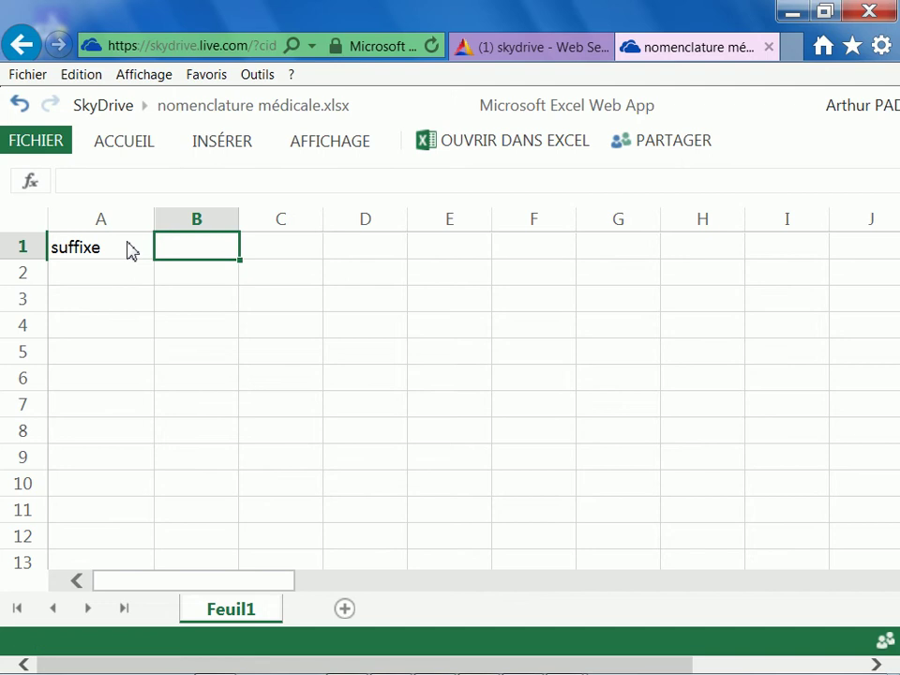
# Step: Enter the header "signification" in cell B1 and widen column B to nearly the full visible width of the sheet
pyautogui.write('signa')
pyautogui.press('BackSpace')
pyautogui.write('ification')
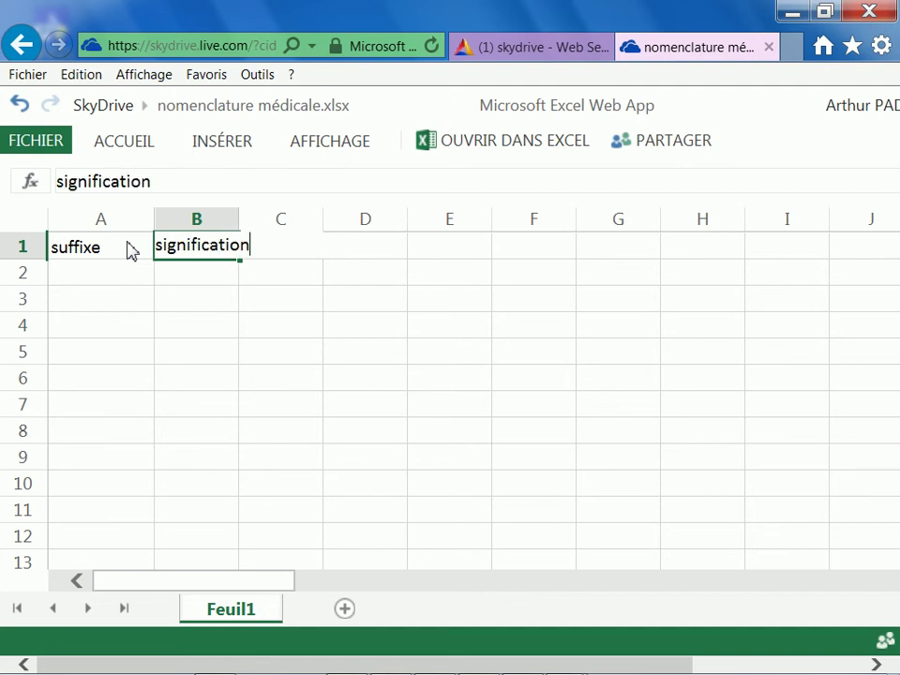
pyautogui.press('Return')
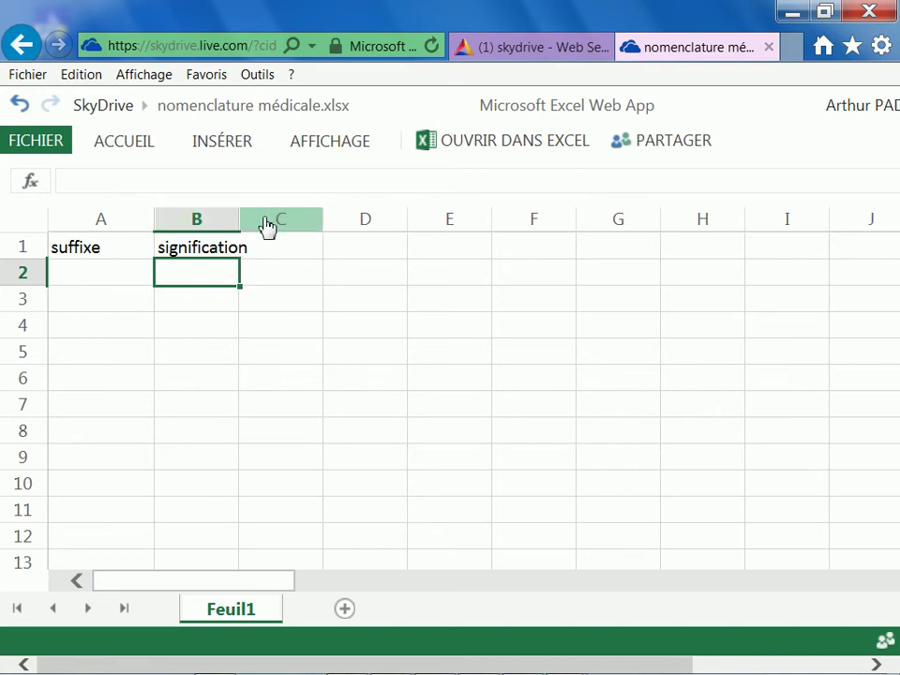
pyautogui.moveTo(240, 218); pyautogui.dragTo(826, 213)
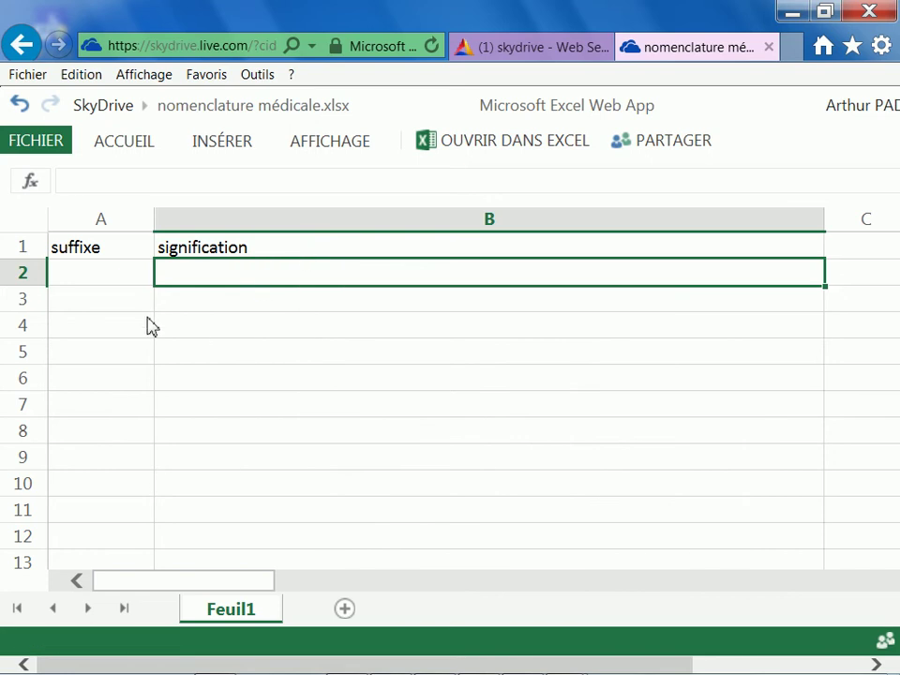
pyautogui.click(101, 270)
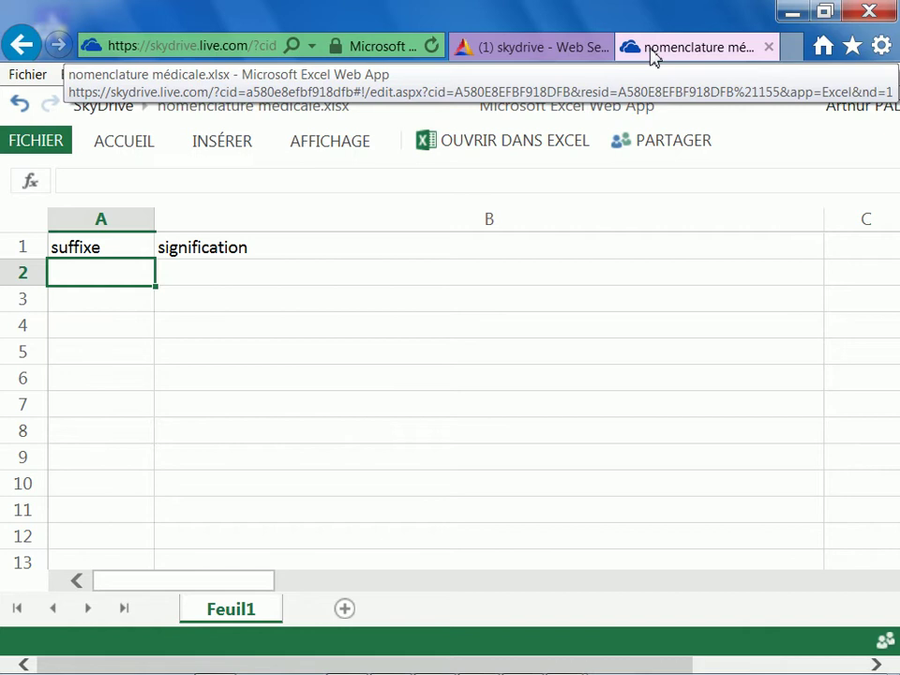
# Step: Switch to the open web search page and select its existing query for replacement
pyautogui.click(528, 51)
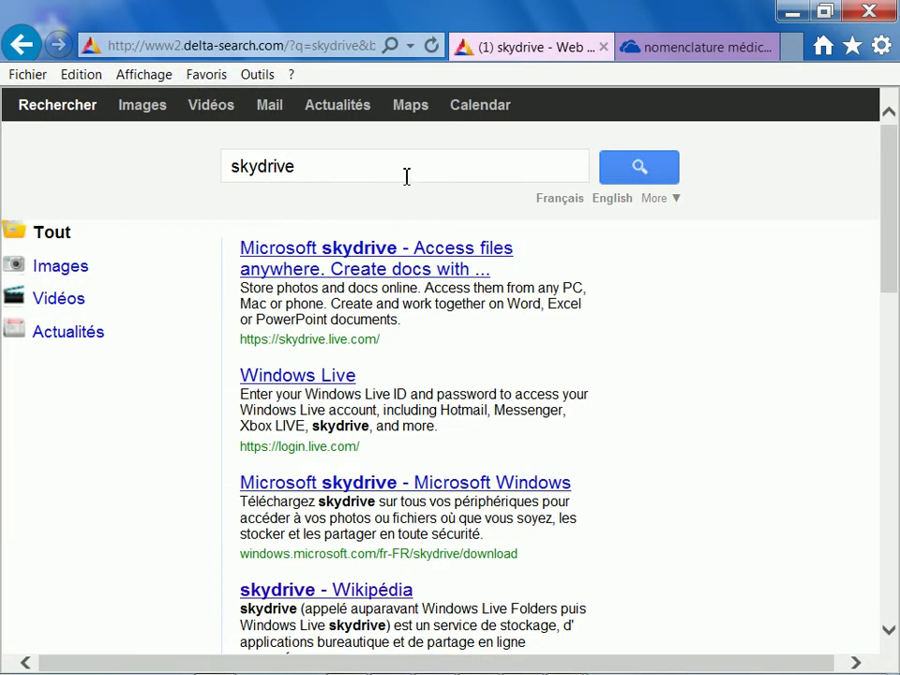
pyautogui.moveTo(406, 176); pyautogui.dragTo(209, 163)
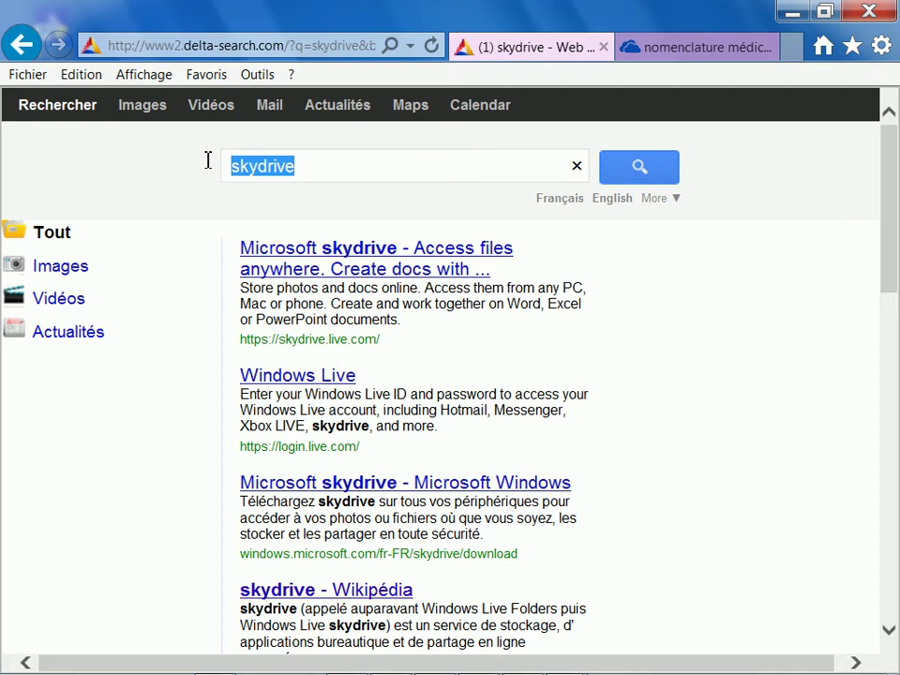
pyautogui.write('suffixe')
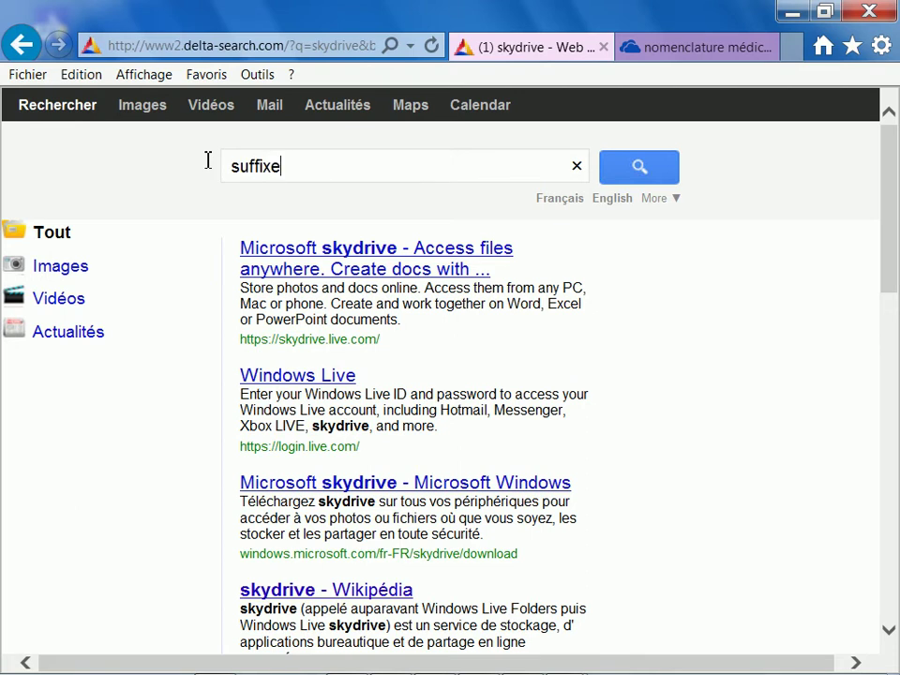
pyautogui.write('s')
pyautogui.press('BackSpace')
pyautogui.press('BackSpace')
pyautogui.press('BackSpace')
pyautogui.press('BackSpace')
pyautogui.press('BackSpace')
pyautogui.press('BackSpace')
pyautogui.press('BackSpace')
pyautogui.press('BackSpace')
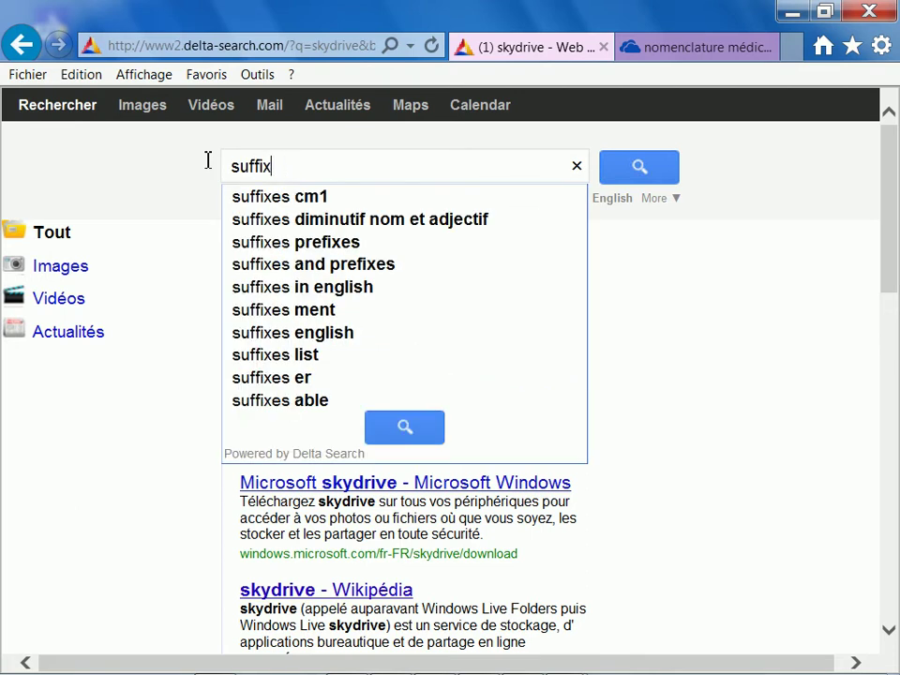
# Step: Search the web for "préfixe médicaux glossaire signification"
pyautogui.write('préfi')
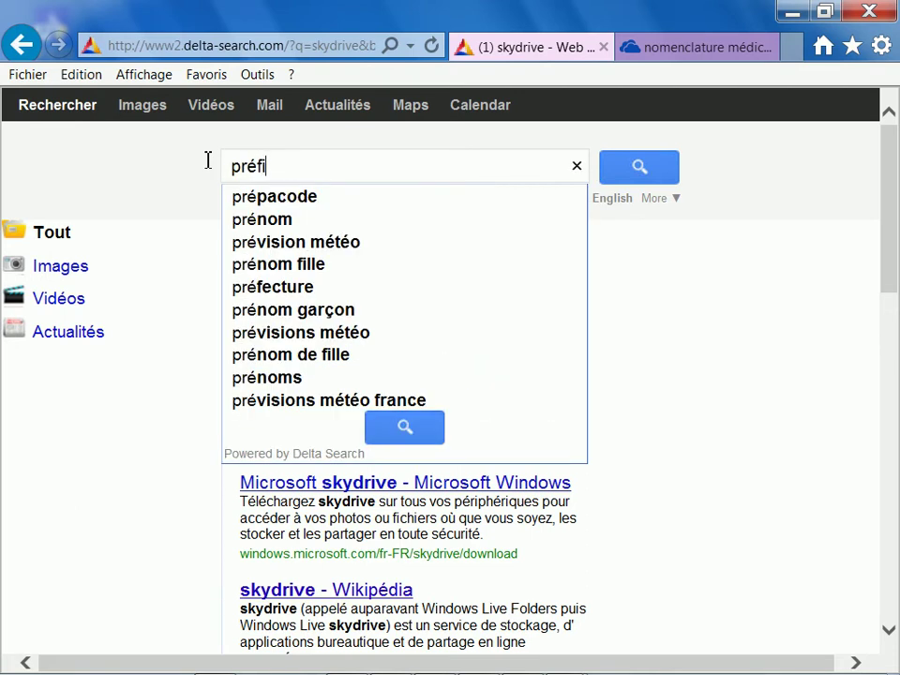
pyautogui.write('xe méd')
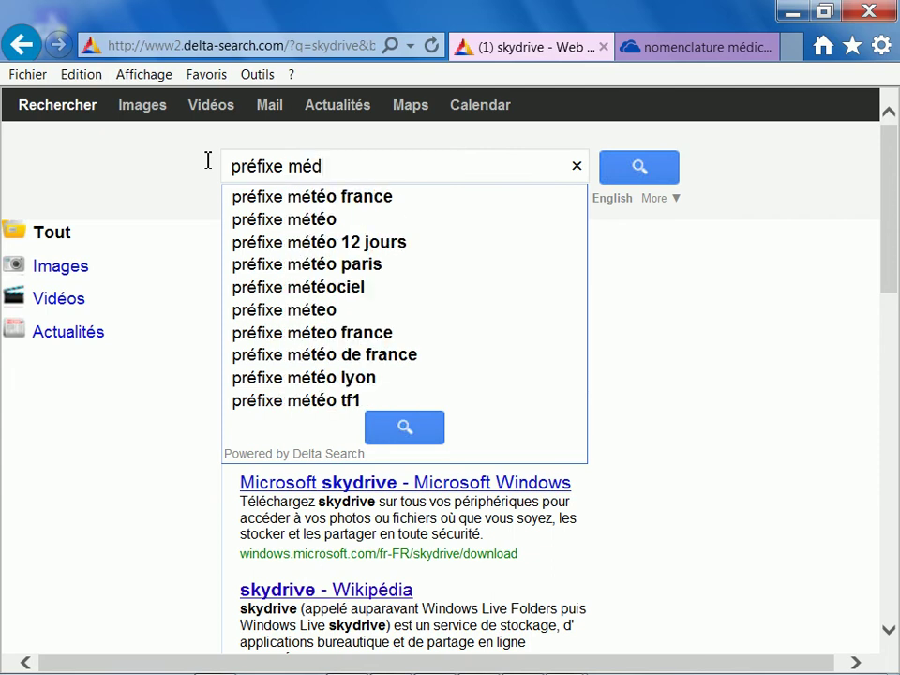
pyautogui.write('icaux gl')
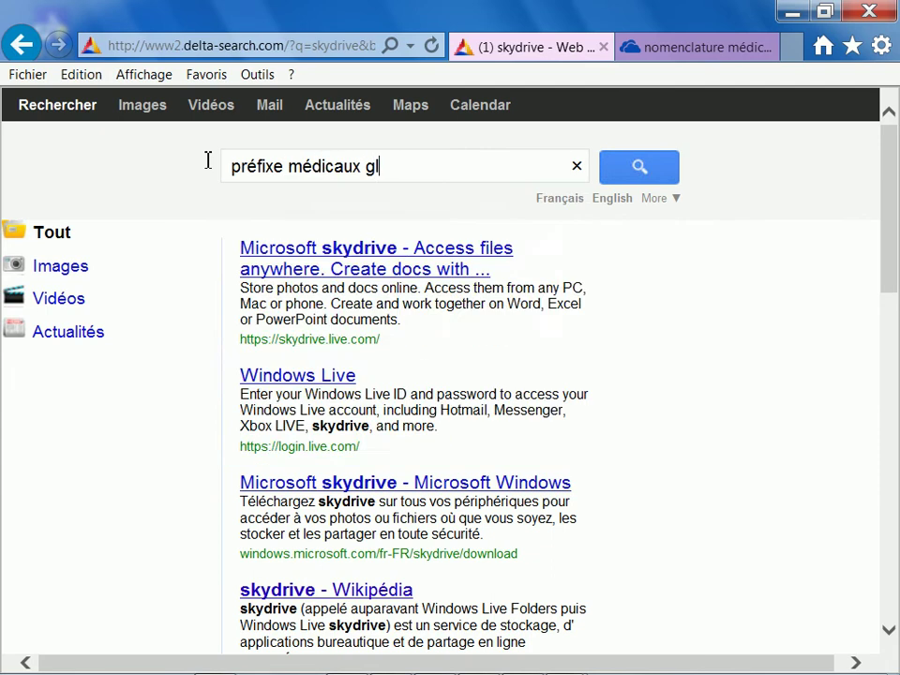
pyautogui.write('ossaire signif')
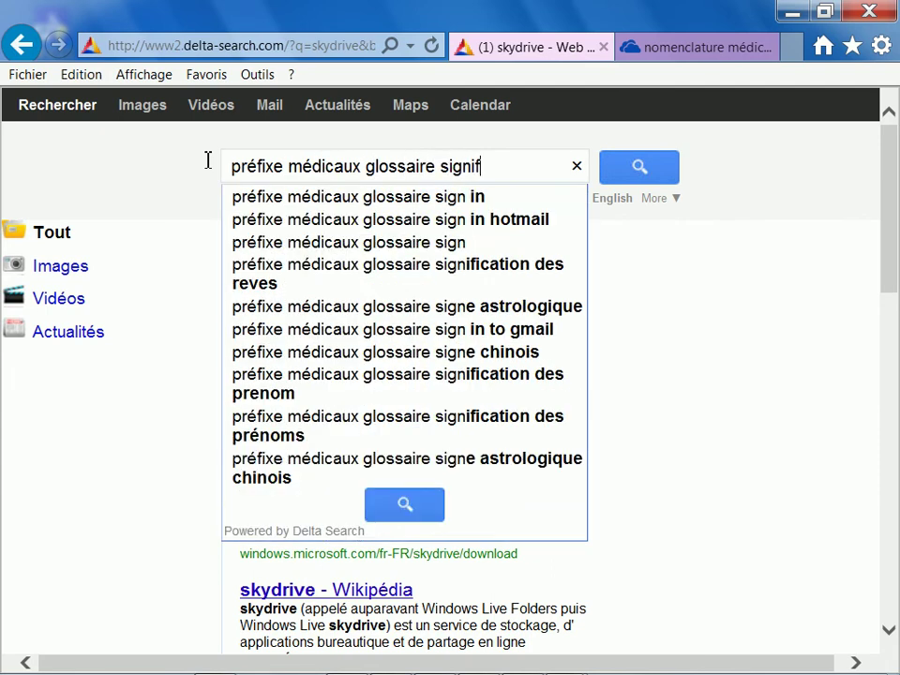
pyautogui.write('ication')
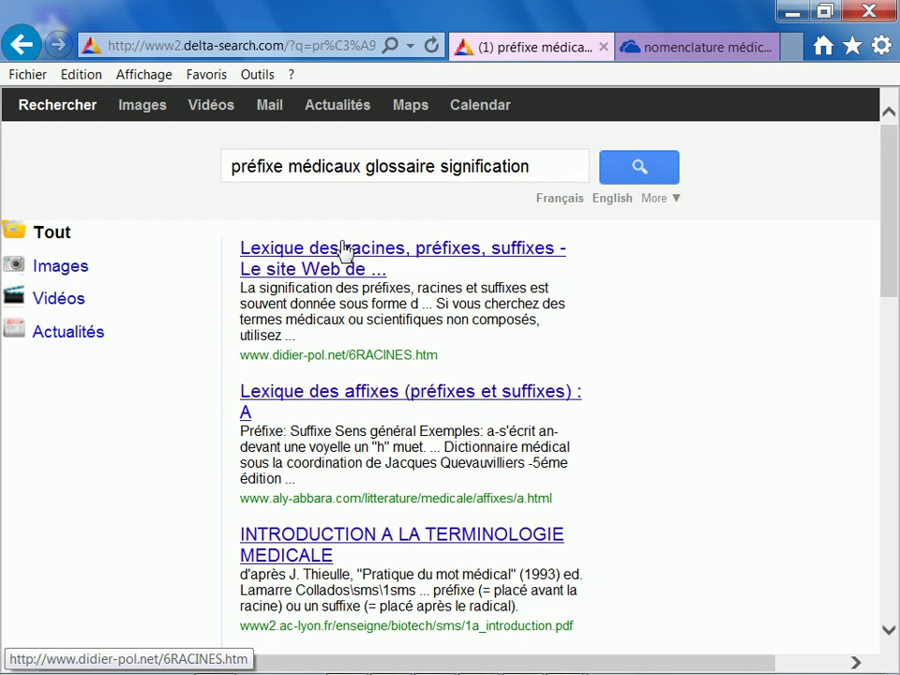
# Step: Open the search result "Lexique des racines, préfixes, suffixes", look through its list of terms and return to the entries under A
pyautogui.click(343, 249)
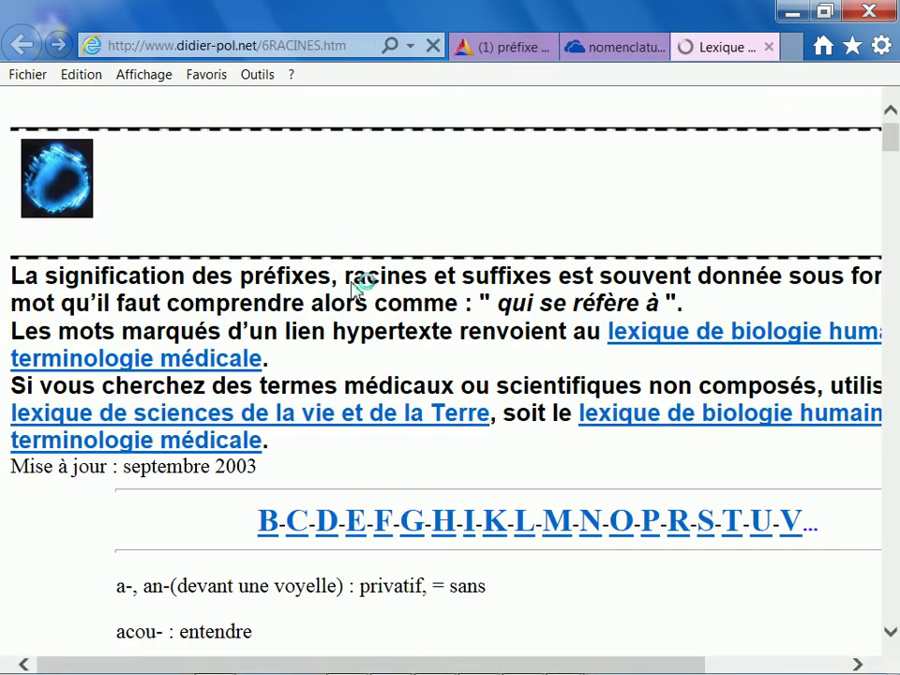
pyautogui.scroll(-3, 356, 291)
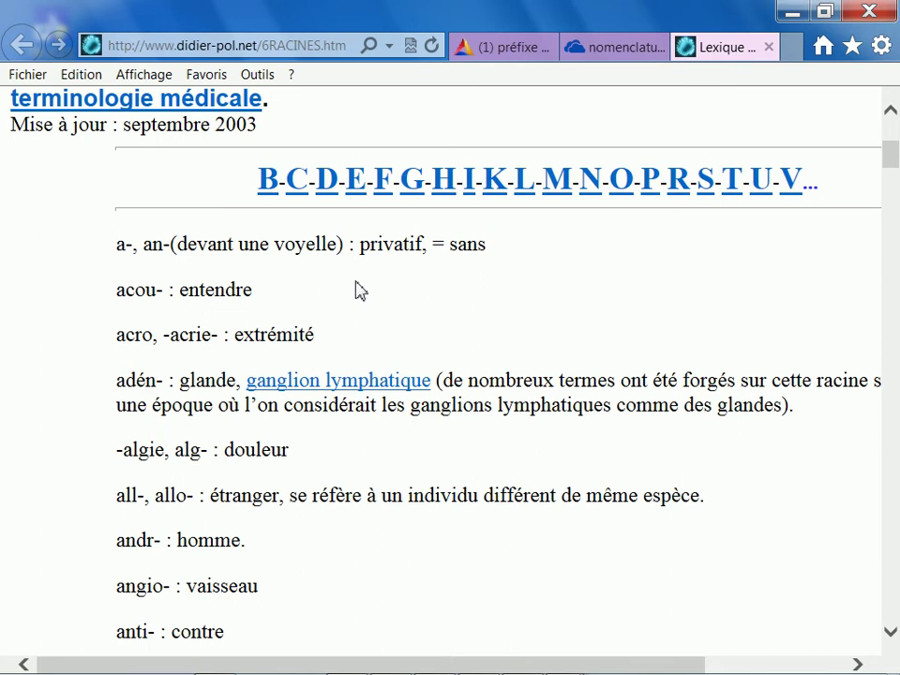
pyautogui.scroll(-1, 356, 291)
pyautogui.scroll(-6, 356, 291)
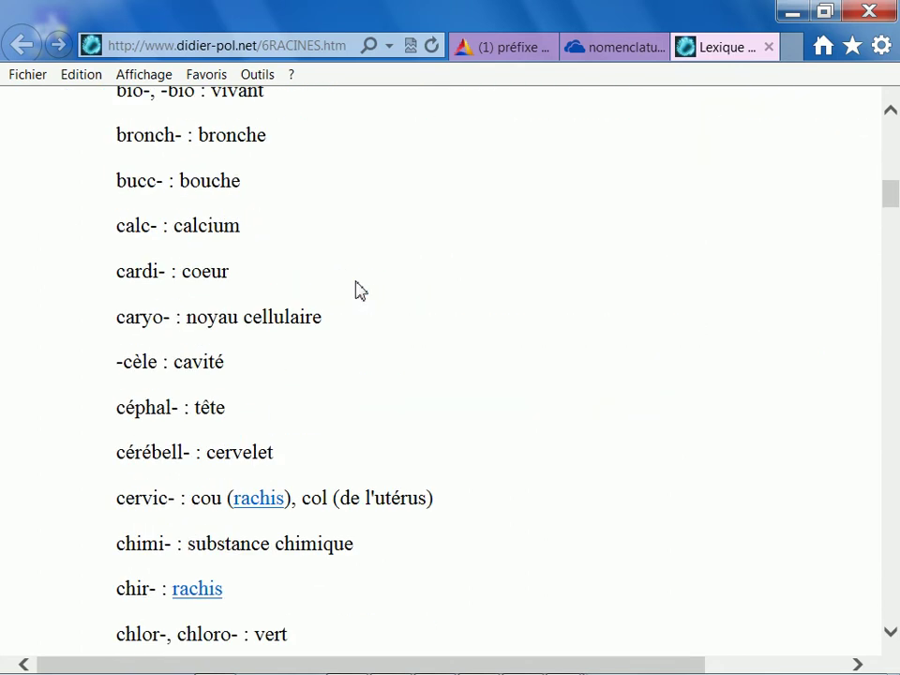
pyautogui.scroll(-15, 357, 291)
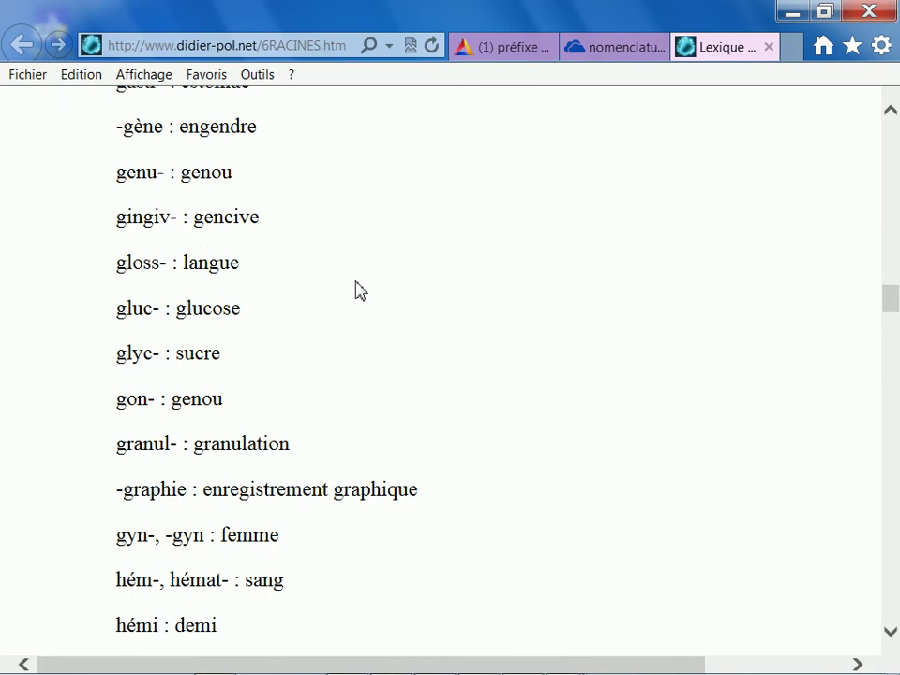
pyautogui.scroll(-18, 356, 291)
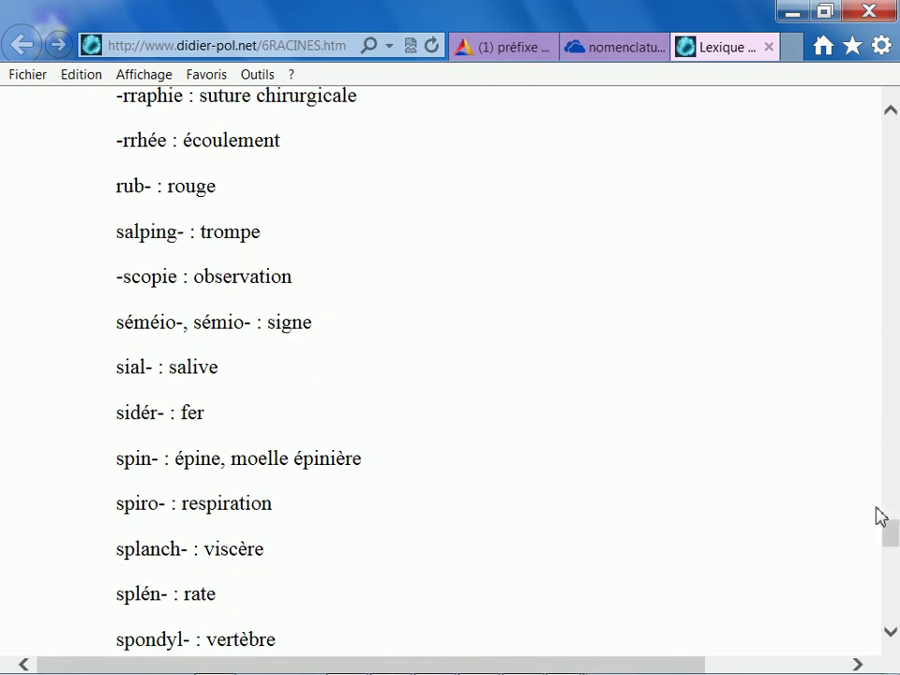
pyautogui.moveTo(888, 530); pyautogui.dragTo(896, 151)
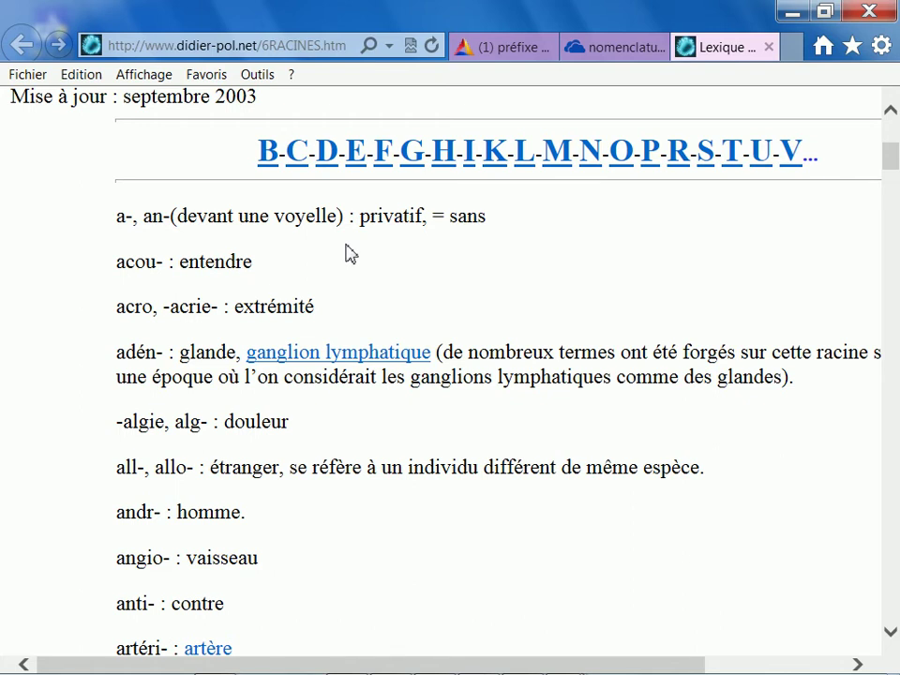
# Step: Return from the glossary to the nomenclature workbook and replace the header in cell A1 with "élément"
pyautogui.scroll(-2, 349, 253)
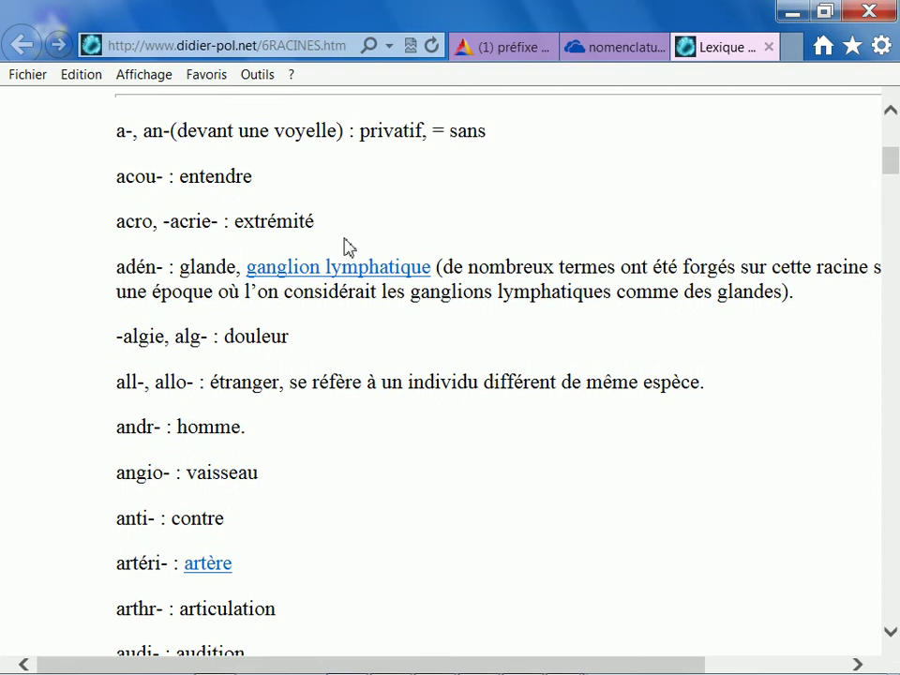
pyautogui.moveTo(413, 671)
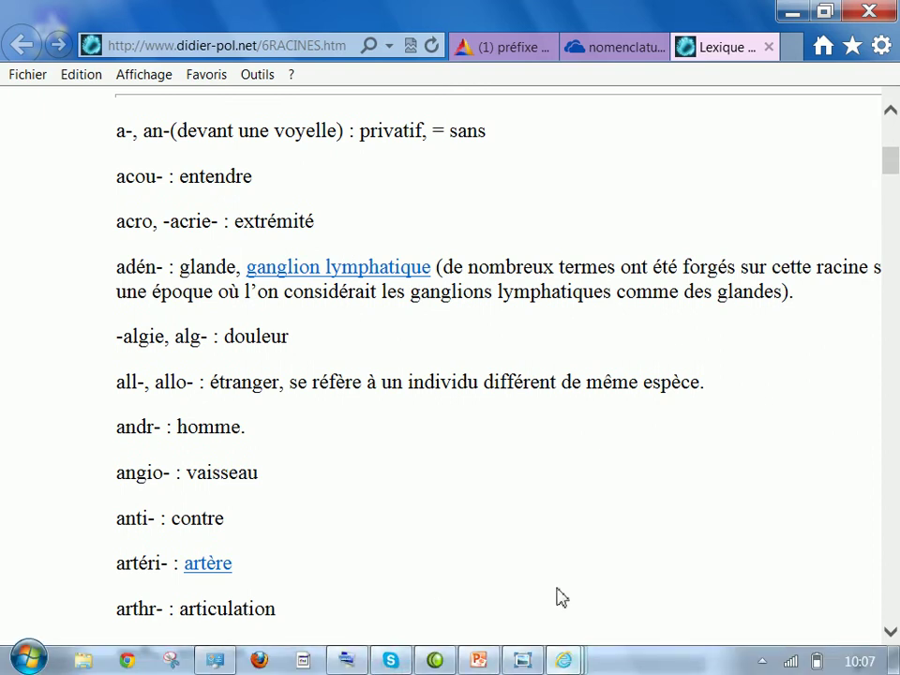
pyautogui.click(581, 49)
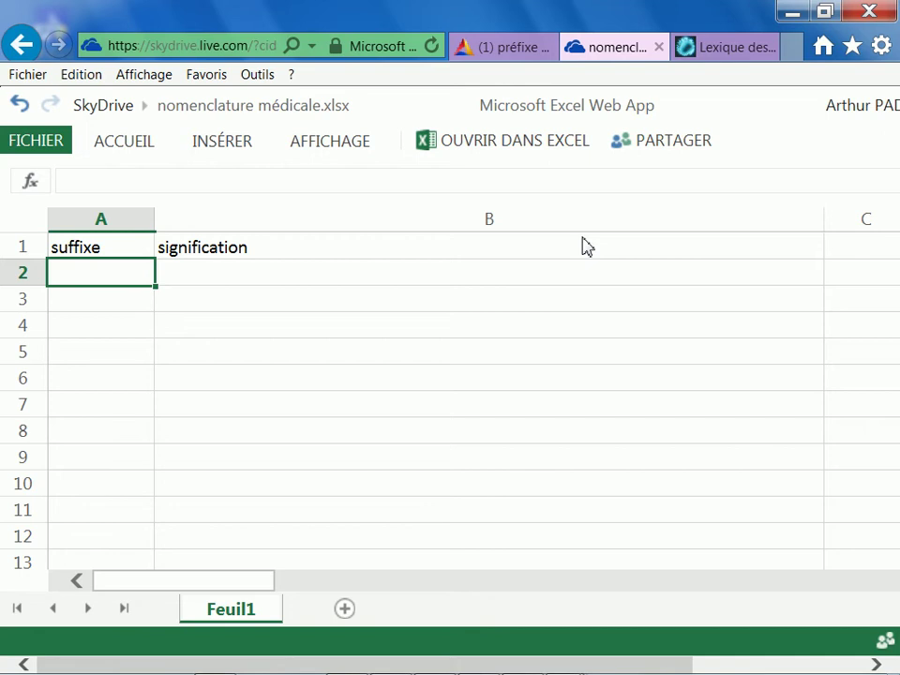
pyautogui.click(113, 249)
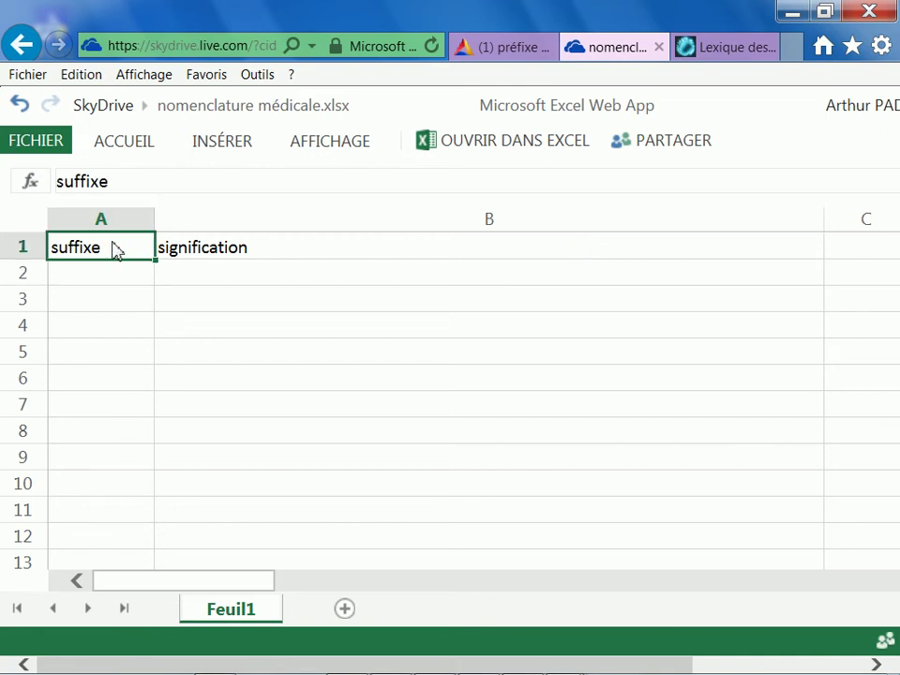
pyautogui.write('éle')
pyautogui.write('ment')
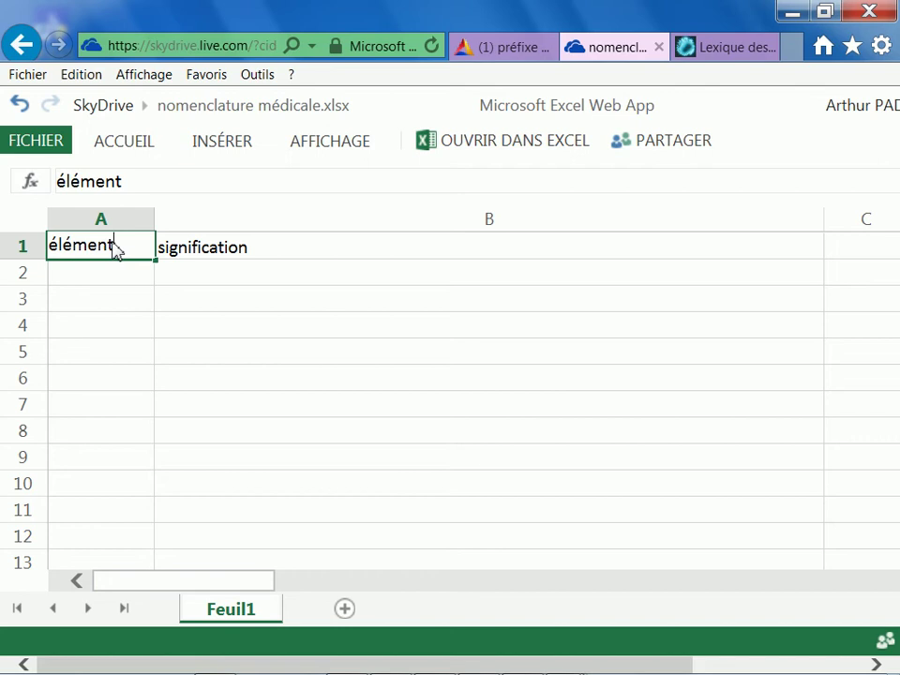
pyautogui.press('Return')
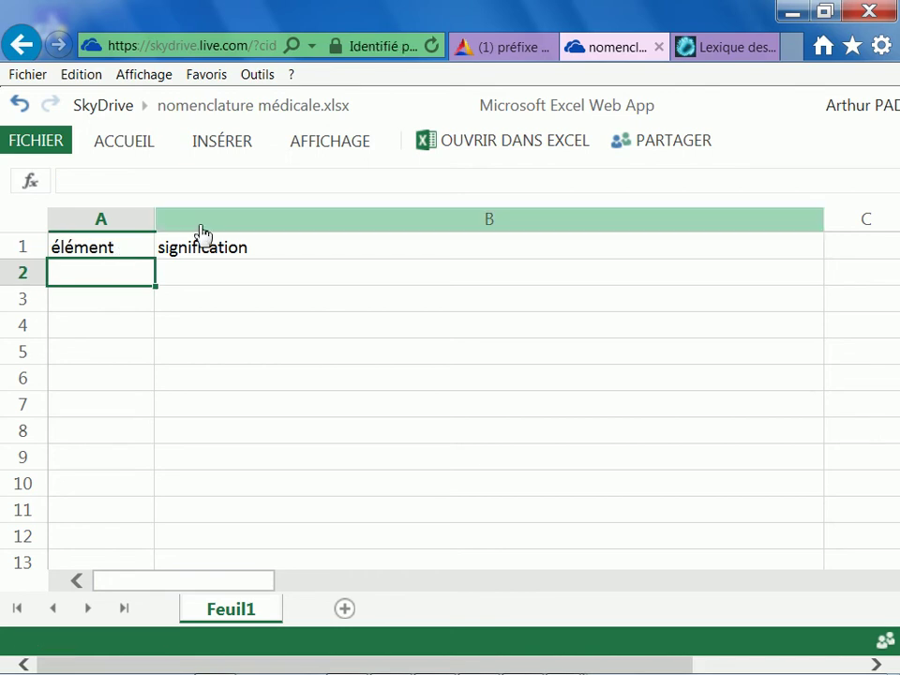
# Step: Insert a new column before the "signification" column and enter the header "nature" in cell B1
pyautogui.rightClick(195, 222)
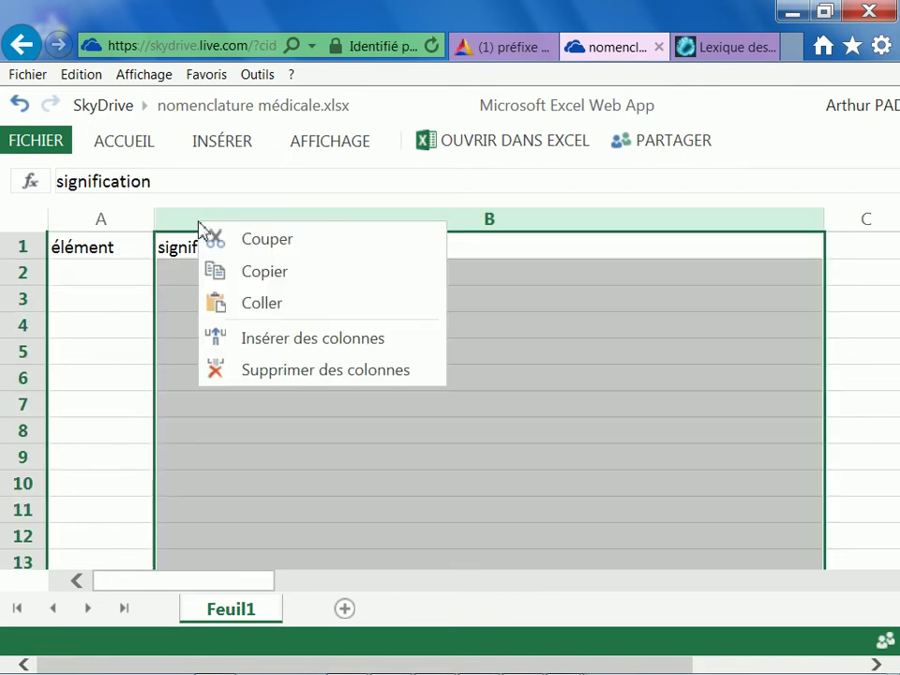
pyautogui.click(247, 332)
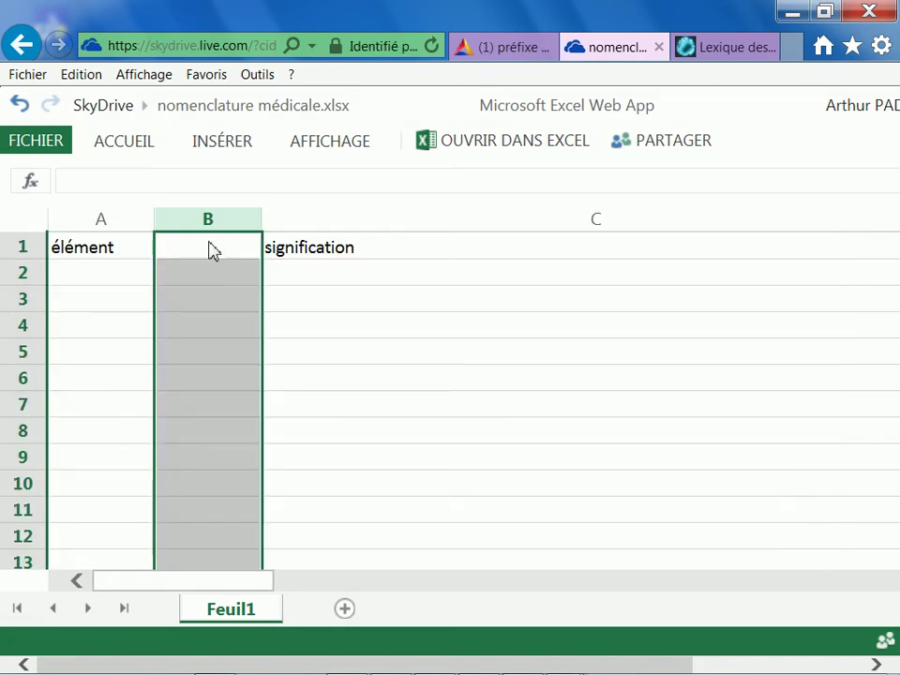
pyautogui.click(210, 247)
pyautogui.write('nature')
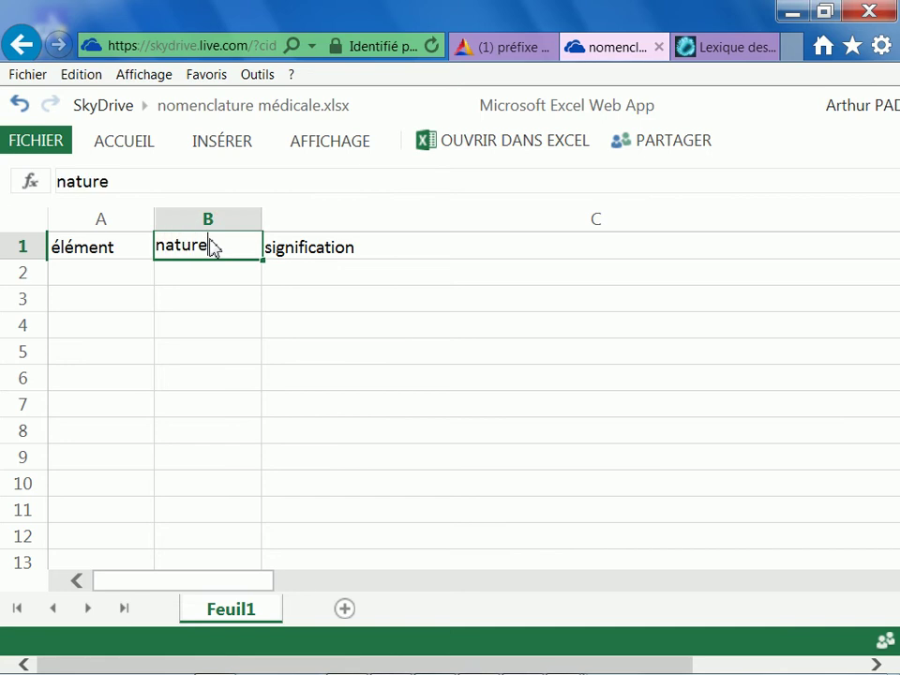
# Step: Fill row 2 with the element "a", the nature "préfixe" and the meaning "privatif", finishing in cell A3
pyautogui.click(117, 282)
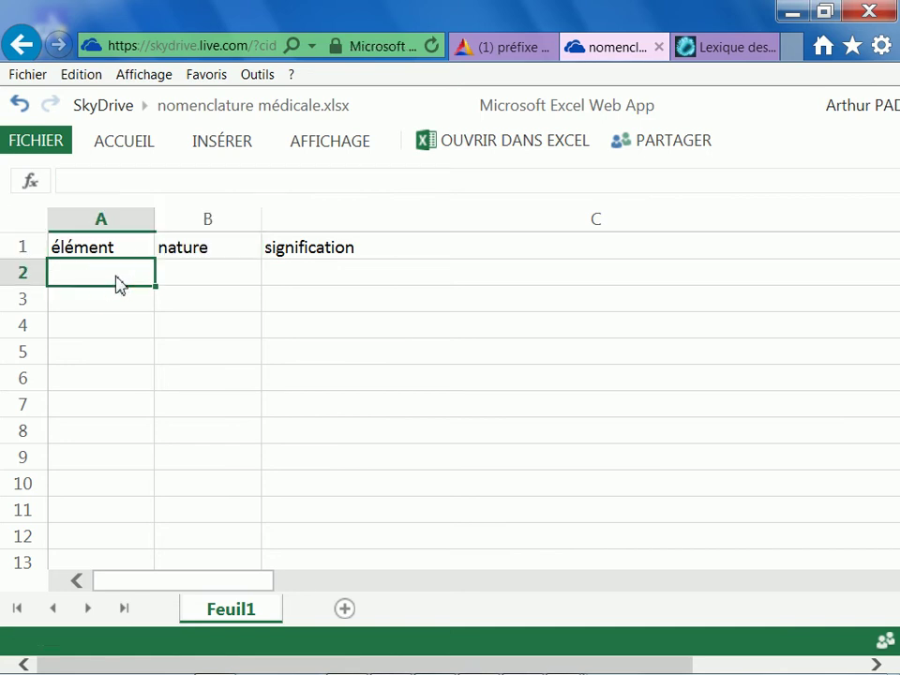
pyautogui.press('Tab')
pyautogui.write('préfixe')
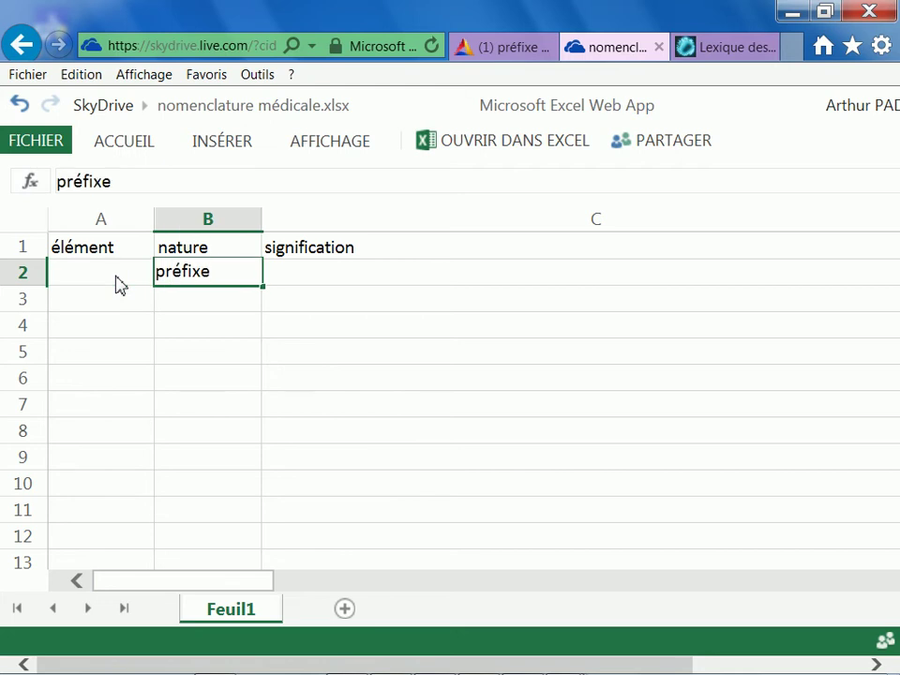
pyautogui.click(119, 285)
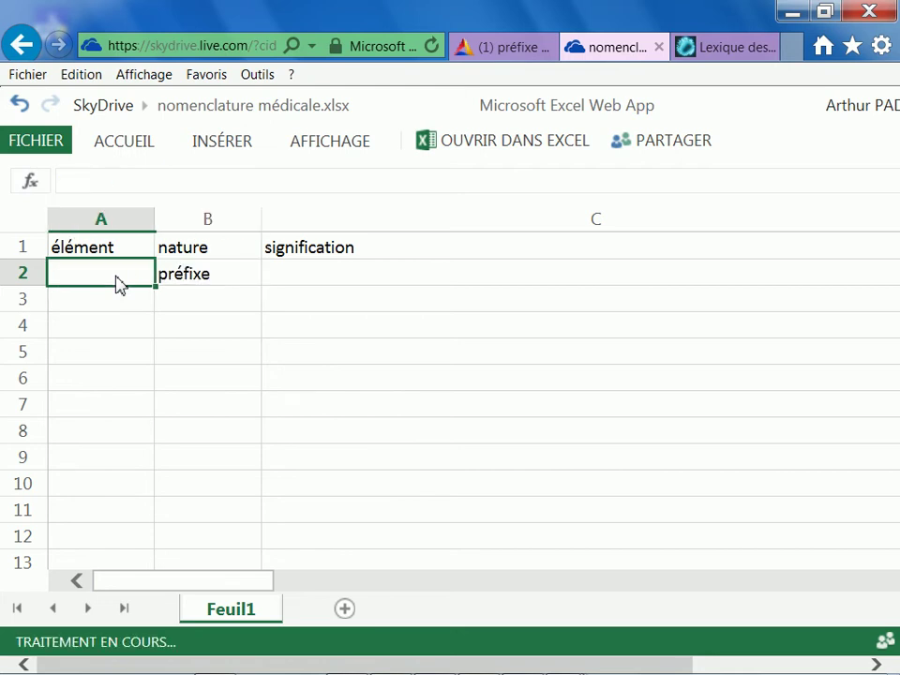
pyautogui.write('a')
pyautogui.press('Tab')
pyautogui.press('Tab')
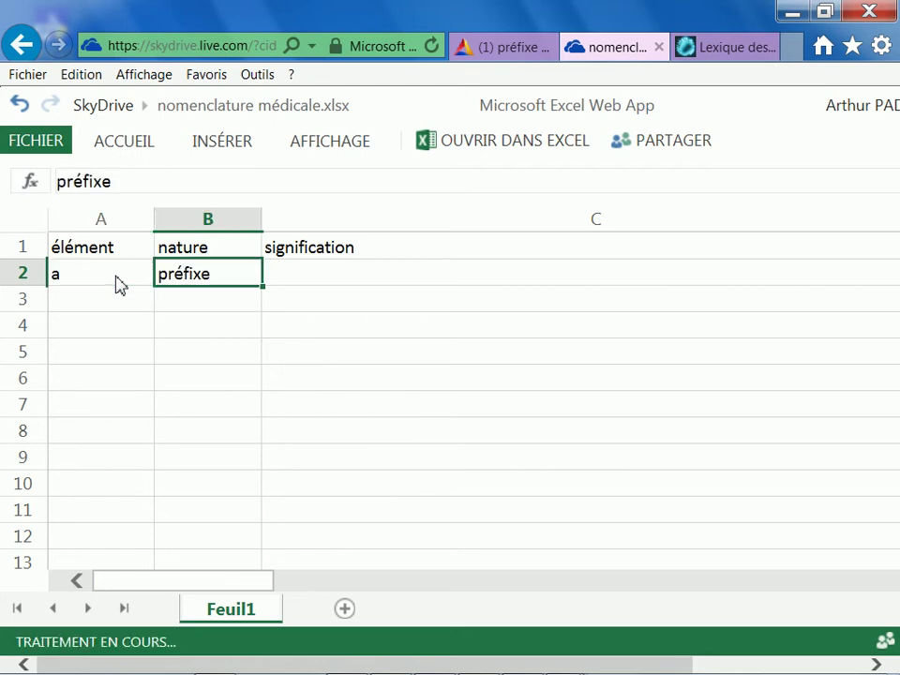
pyautogui.write('pré')
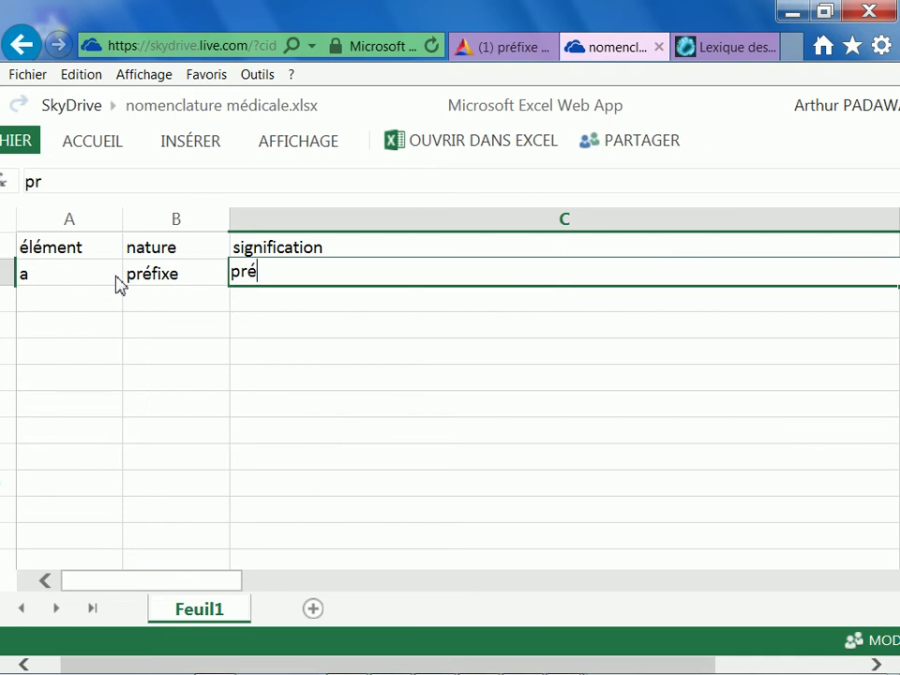
pyautogui.press('BackSpace')
pyautogui.write('ivatif')
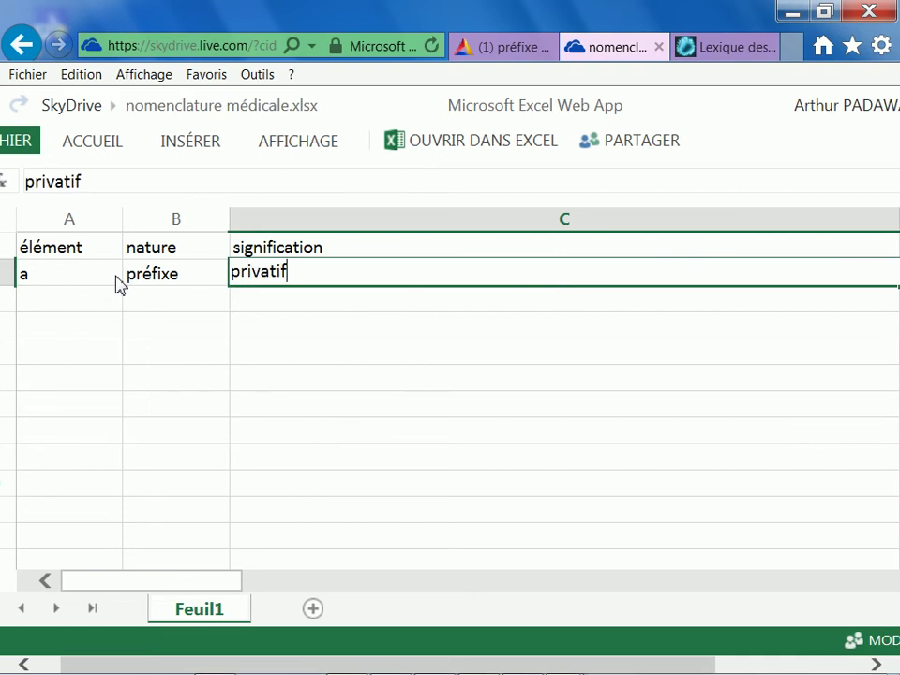
pyautogui.press('Return')
pyautogui.press('Left')
pyautogui.press('Left')
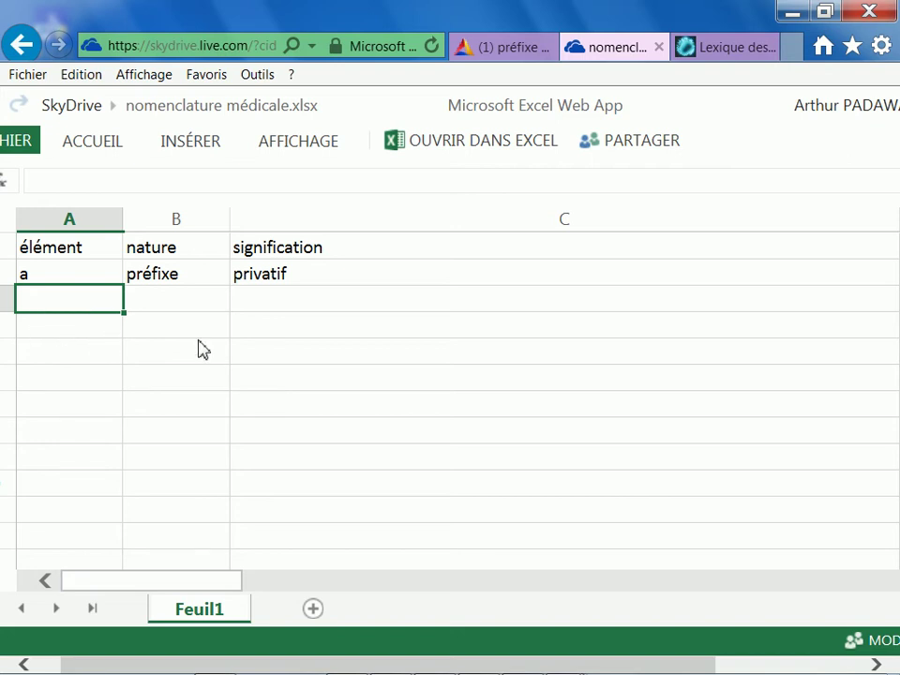
# Step: Open a new browser tab and search the web for "a privatif médical"
pyautogui.moveTo(128, 668)
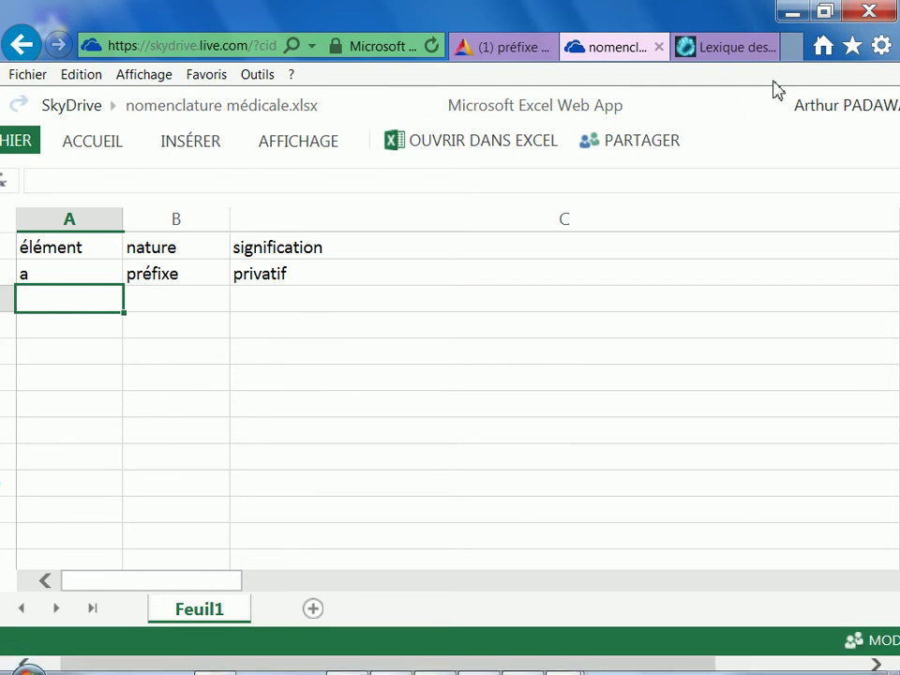
pyautogui.click(794, 51)
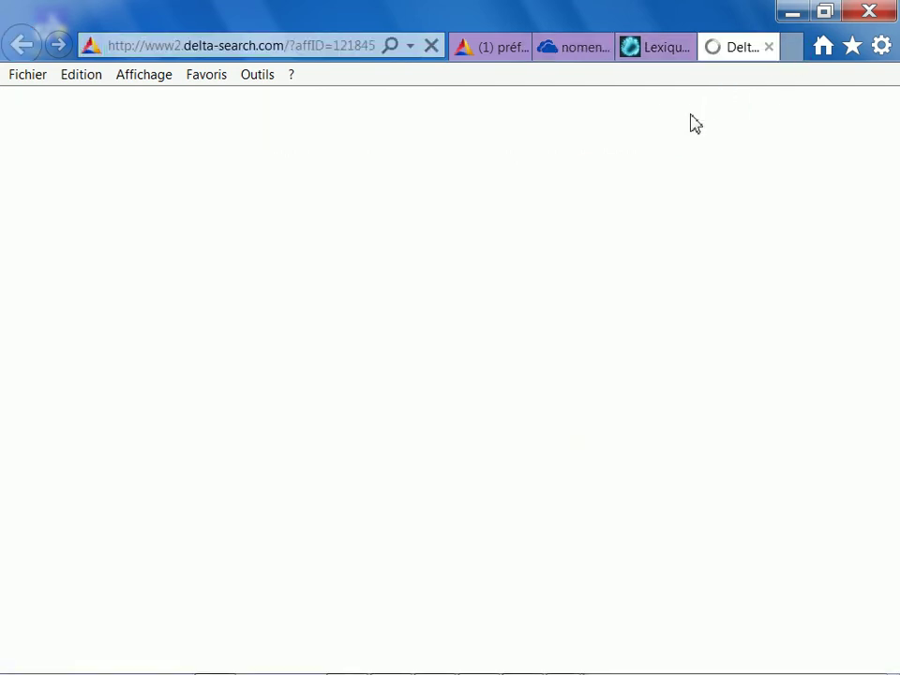
pyautogui.write('a pri')
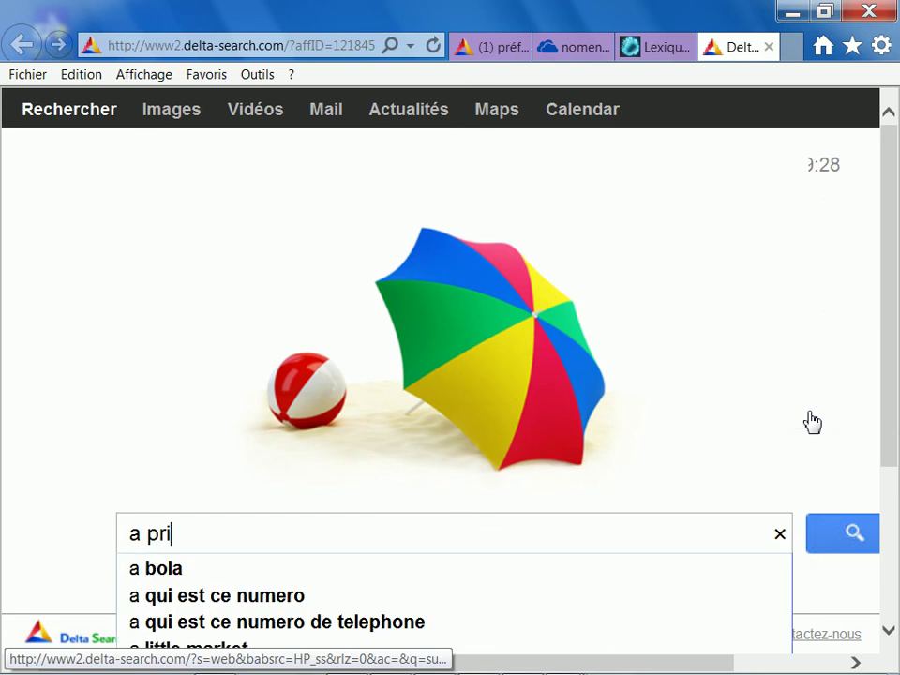
pyautogui.write('vatif médical')
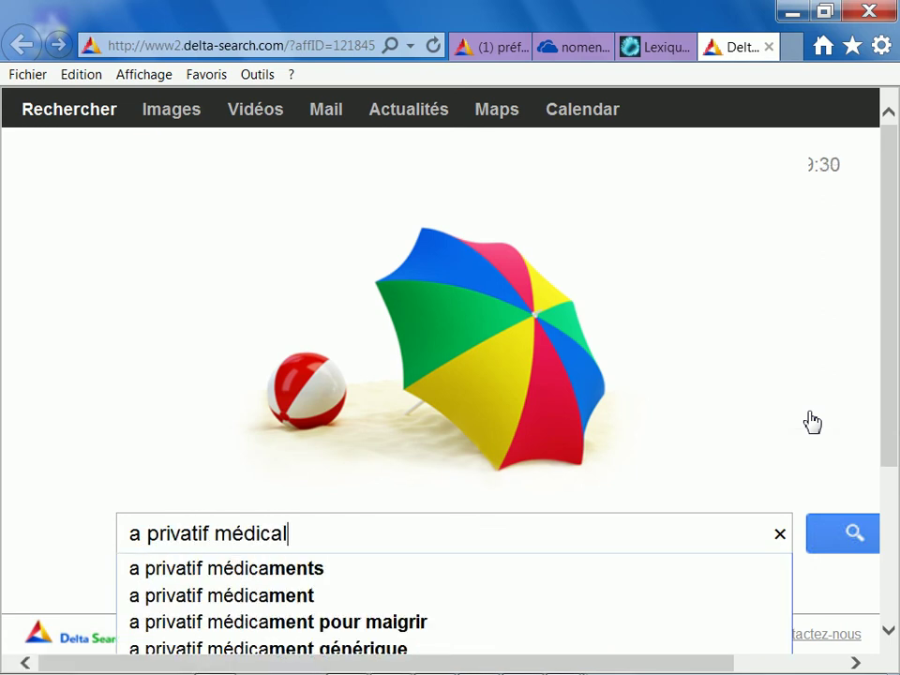
pyautogui.press('Return')
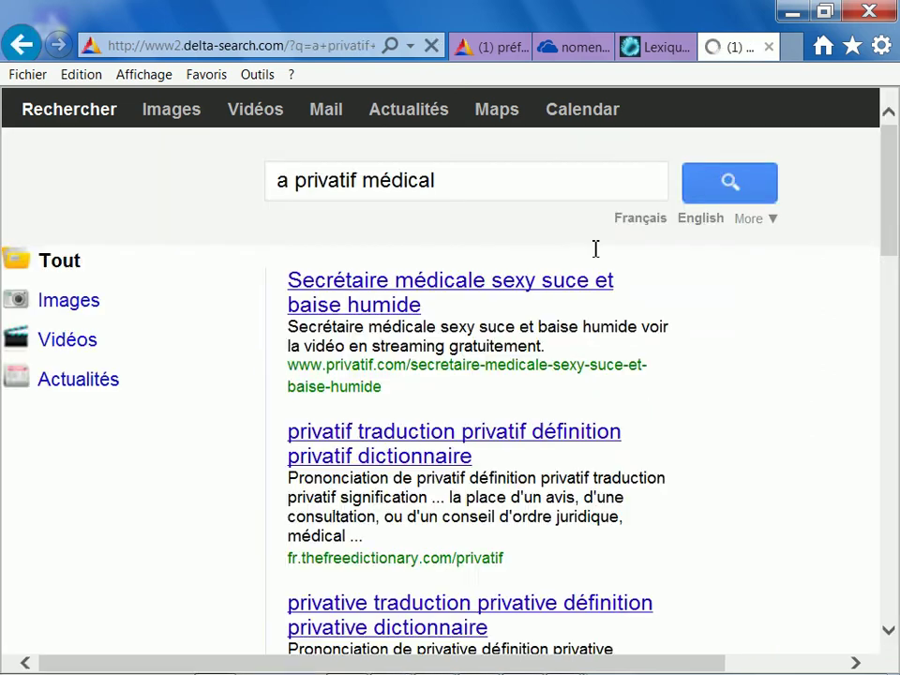
# Step: Open the dictionary result for "privatif" and view it, closing both that page and the search results to return to the glossary
pyautogui.scroll(-3, 584, 268)
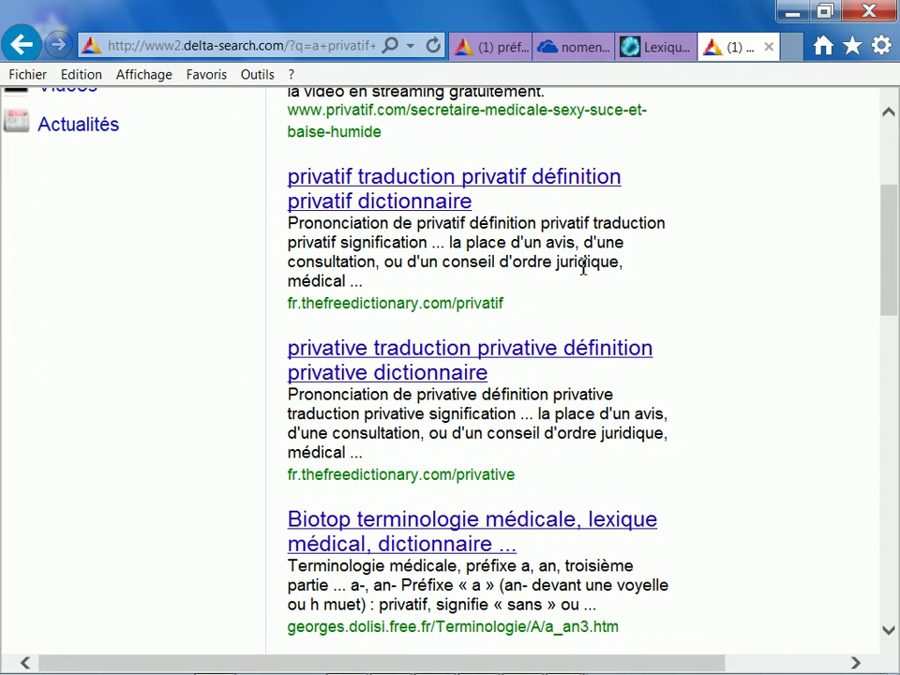
pyautogui.click(404, 187)
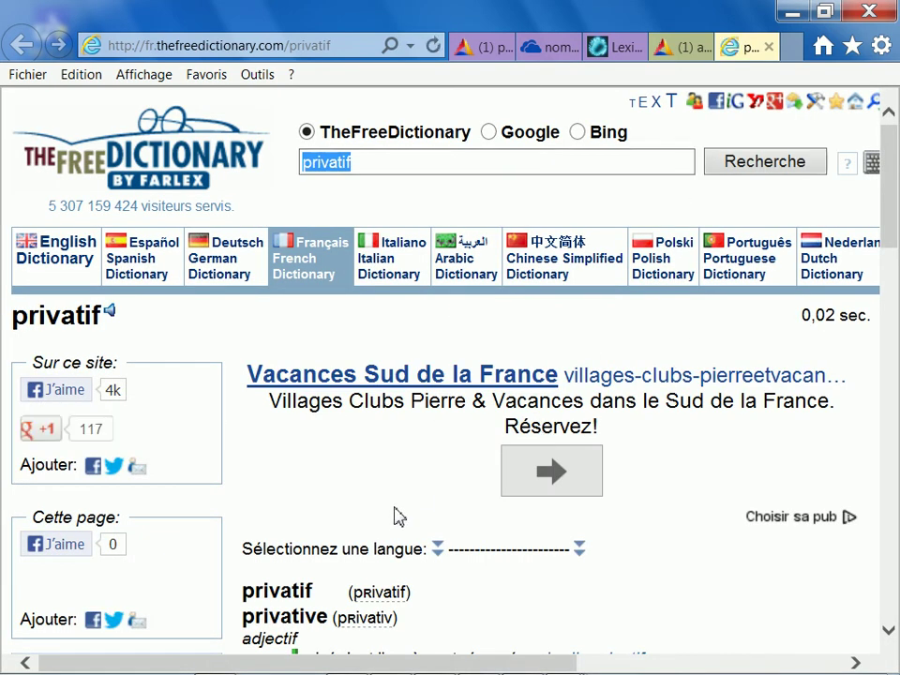
pyautogui.moveTo(897, 158); pyautogui.dragTo(891, 94)
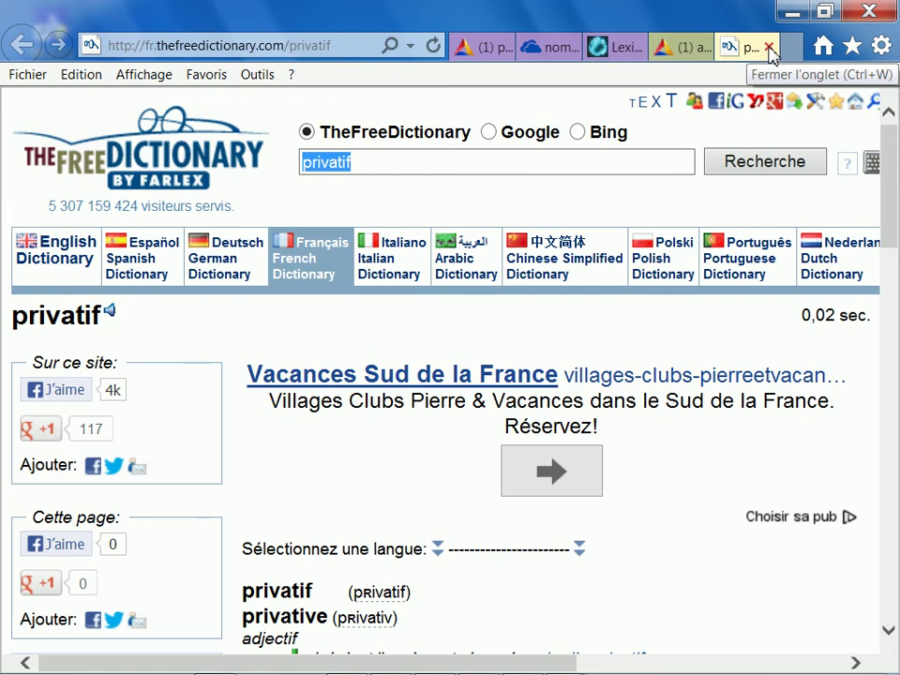
pyautogui.click(769, 48)
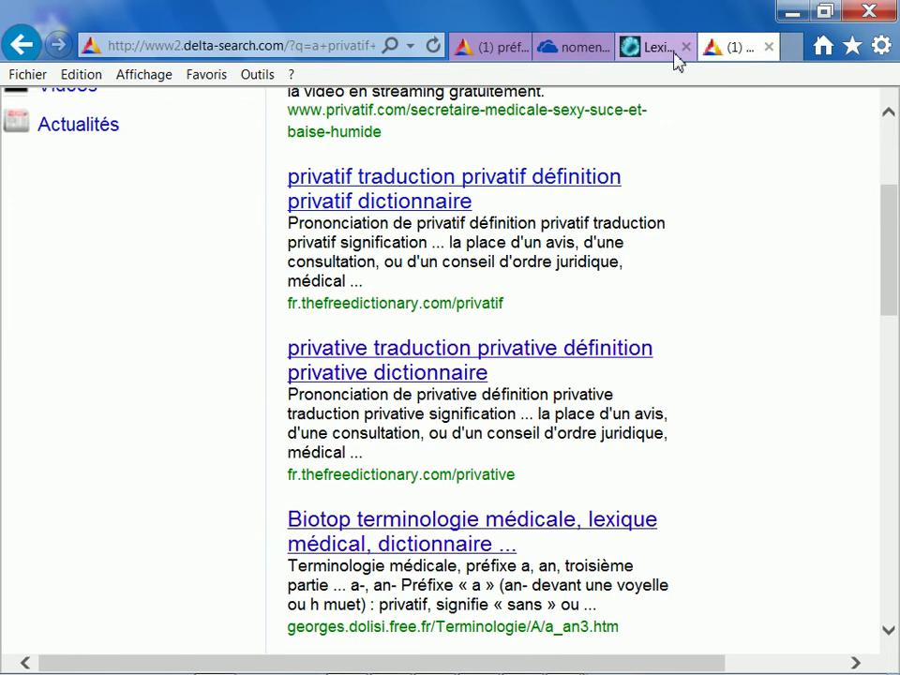
pyautogui.click(769, 48)
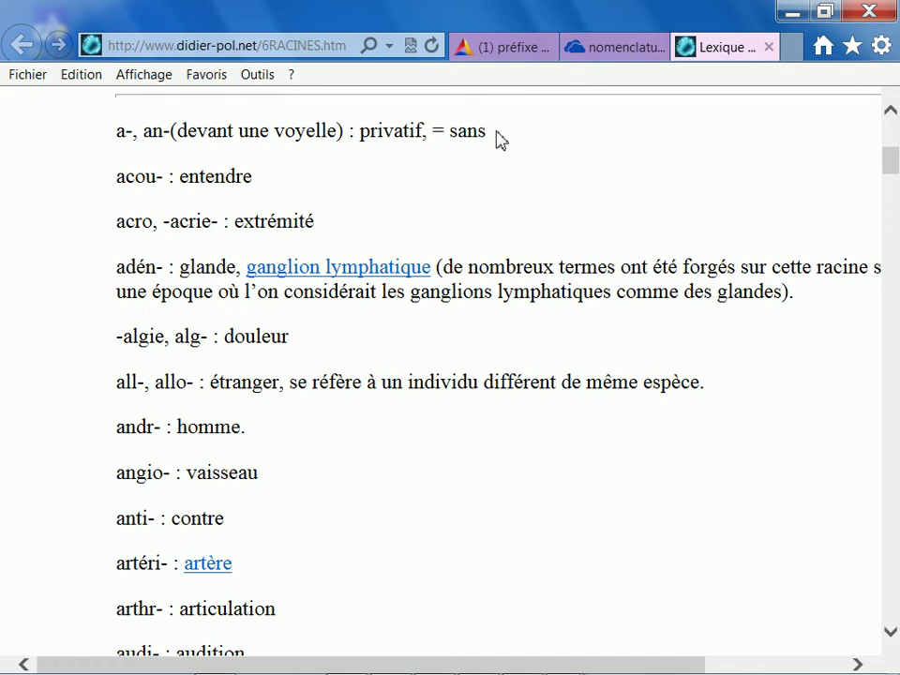
# Step: Look up "bio" in the glossary and add it to row 3 of the workbook with nature "racine" and meaning "vivant"
pyautogui.scroll(-3, 463, 177)
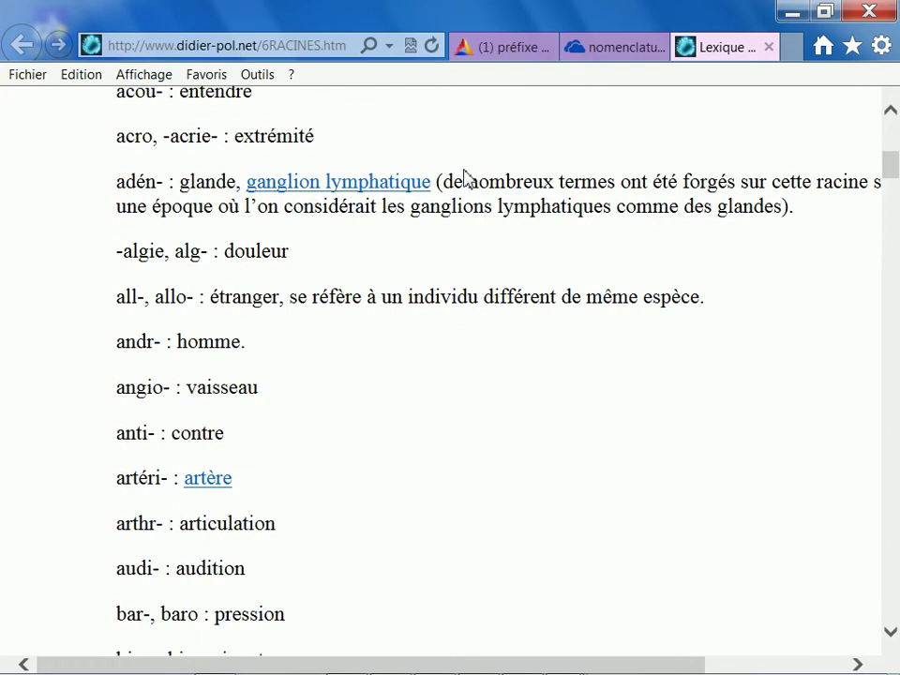
pyautogui.scroll(-2, 469, 178)
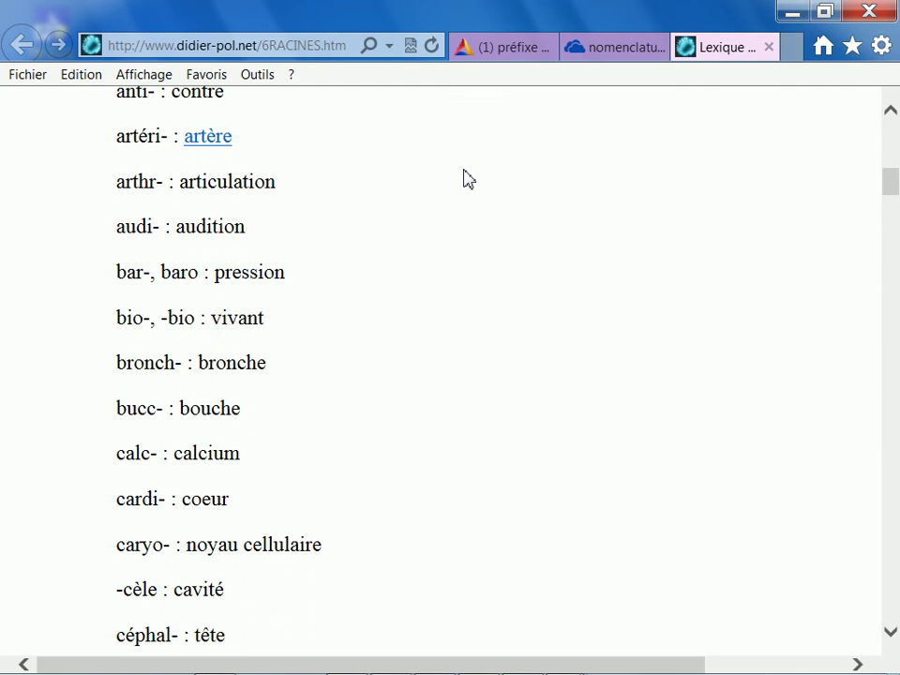
pyautogui.moveTo(519, 663)
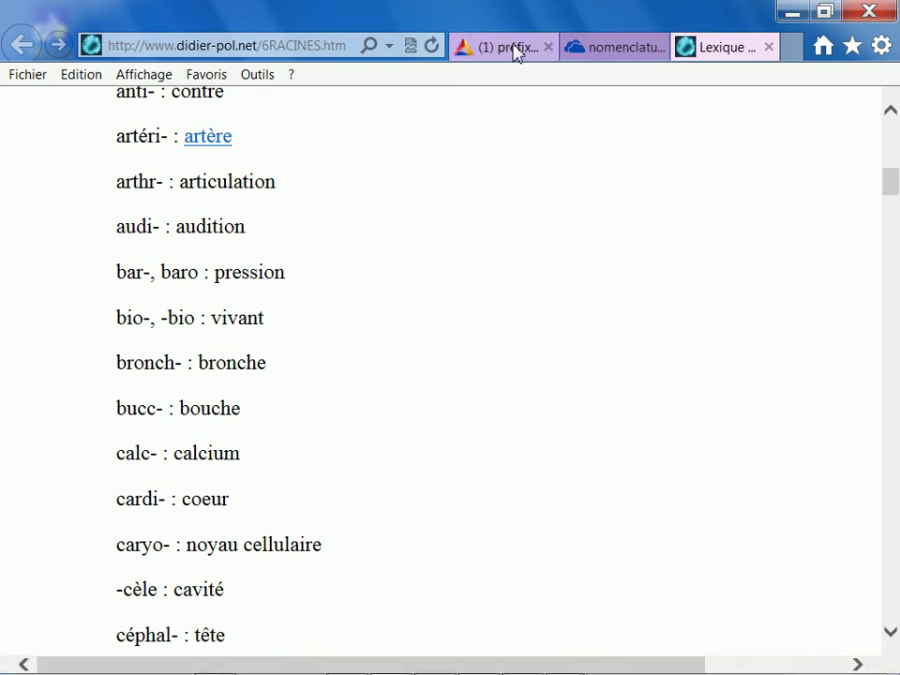
pyautogui.click(602, 52)
pyautogui.write('bio')
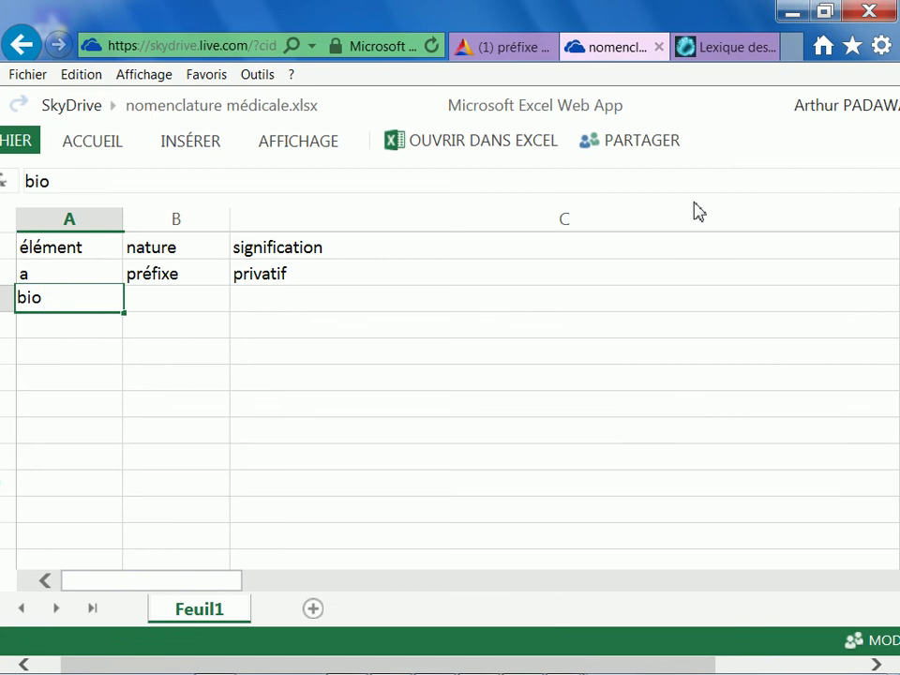
pyautogui.press('Tab')
pyautogui.press('Tab')
pyautogui.write('viv')
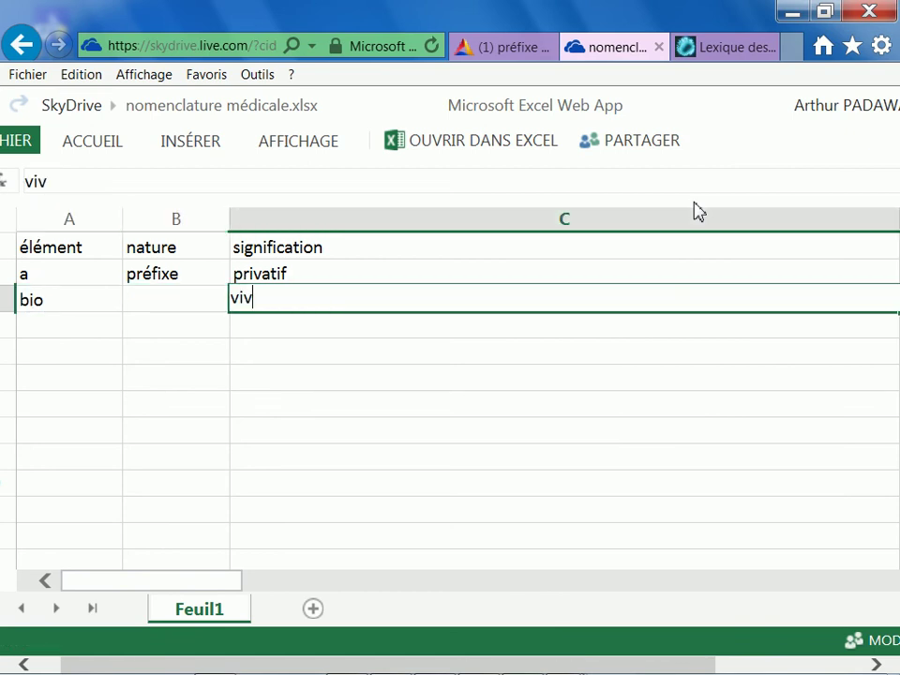
pyautogui.write('ant')
pyautogui.hotkey('shift', 'Tab')
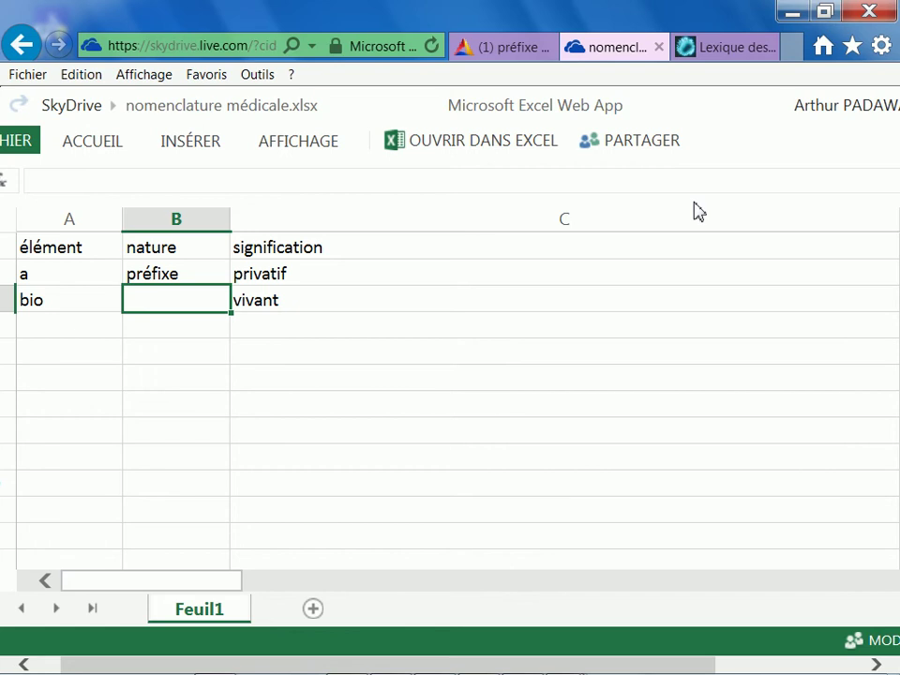
pyautogui.write('racine')
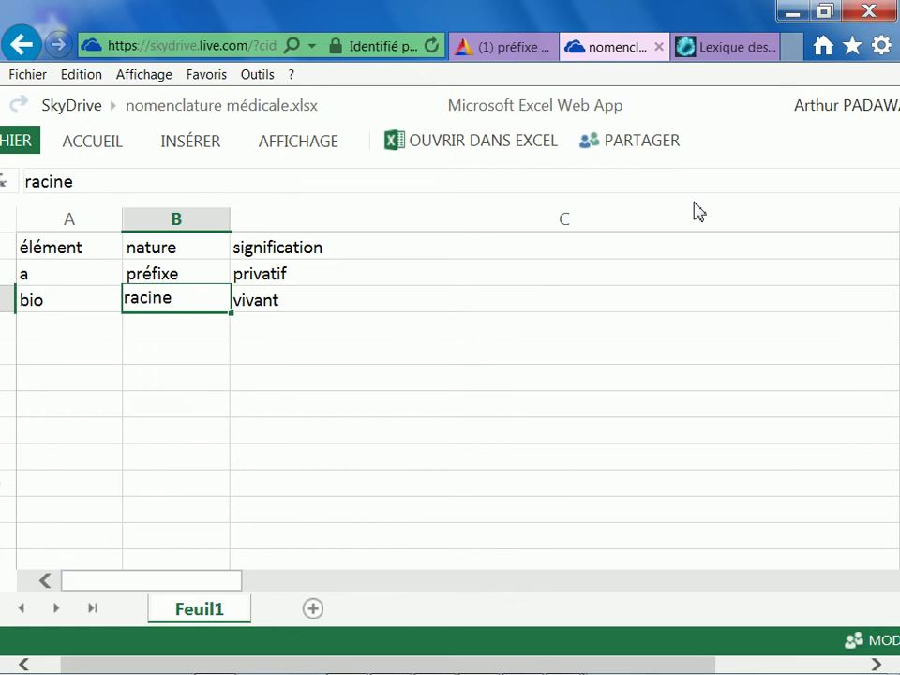
# Step: Append the example "ex : anti bio tique" to the meaning of "bio" in cell C3, finishing in cell A4
pyautogui.press('Tab')
pyautogui.press('F2')
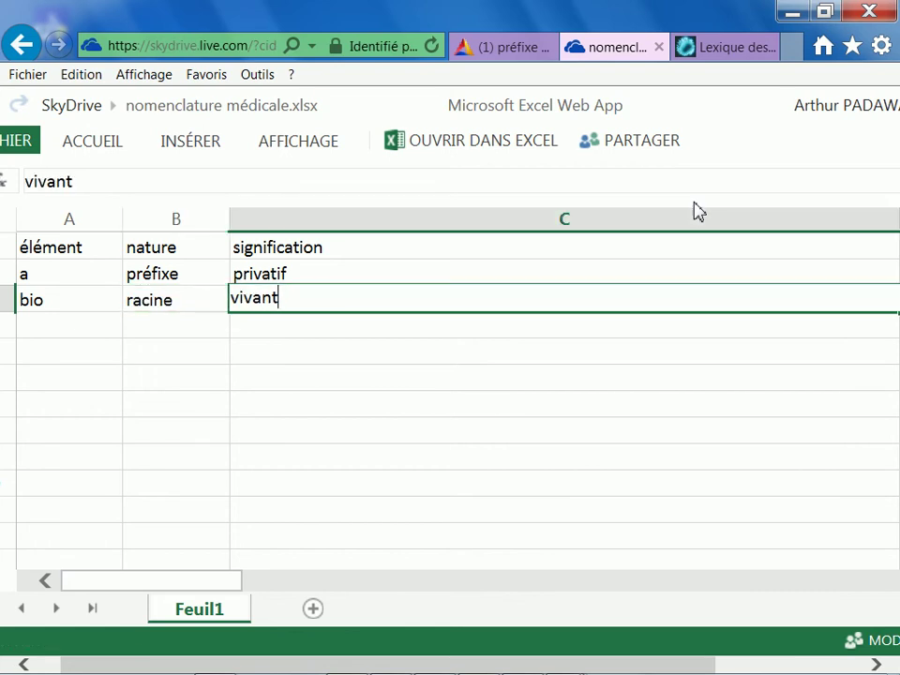
pyautogui.write('ex : anti bio')
pyautogui.press('BackSpace')
pyautogui.press('BackSpace')
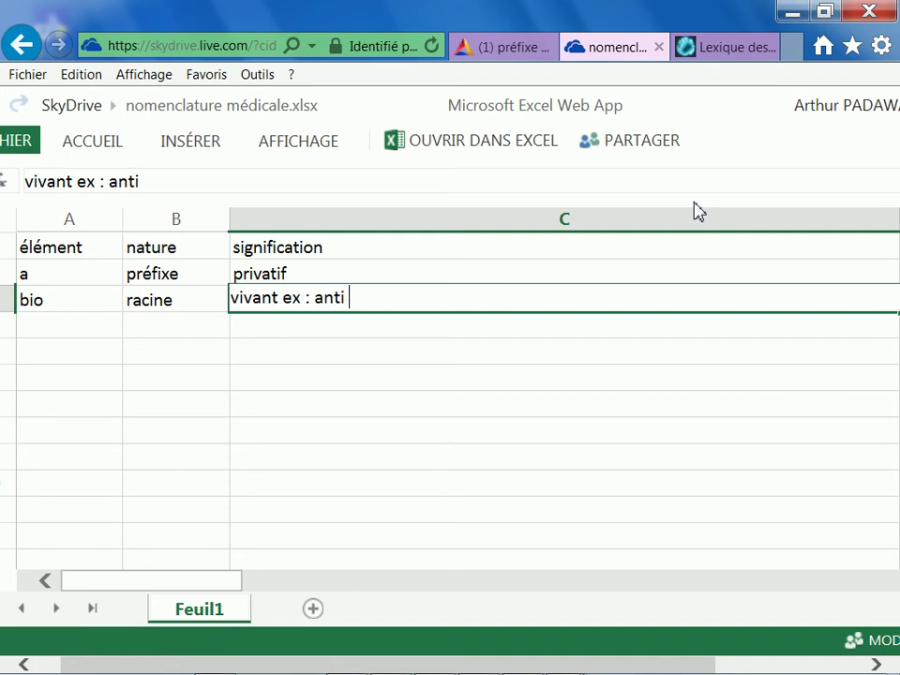
pyautogui.write('bio tique')
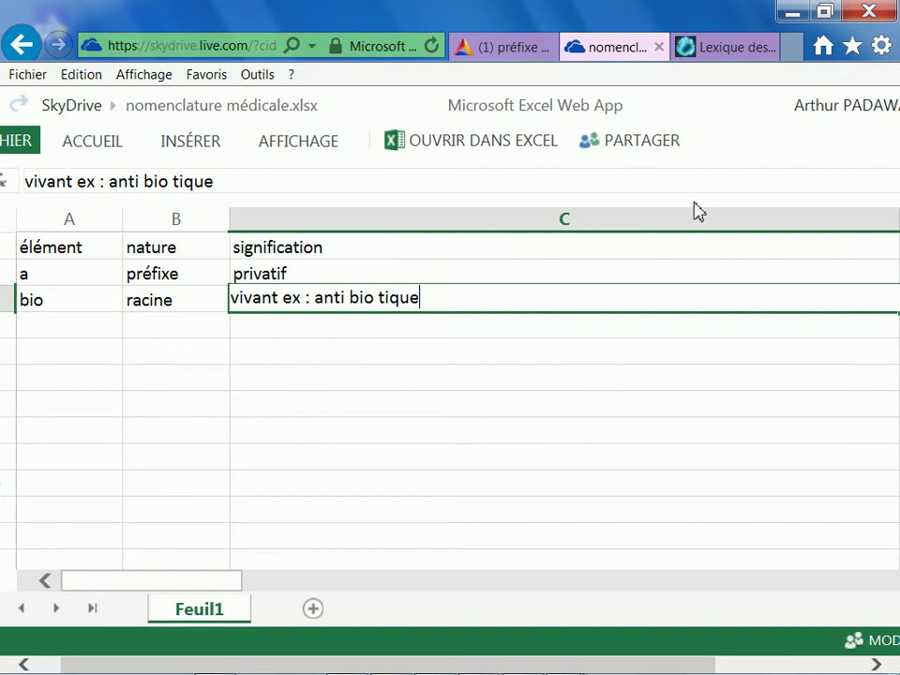
pyautogui.press('Return')
pyautogui.press('Left')
pyautogui.press('Left')
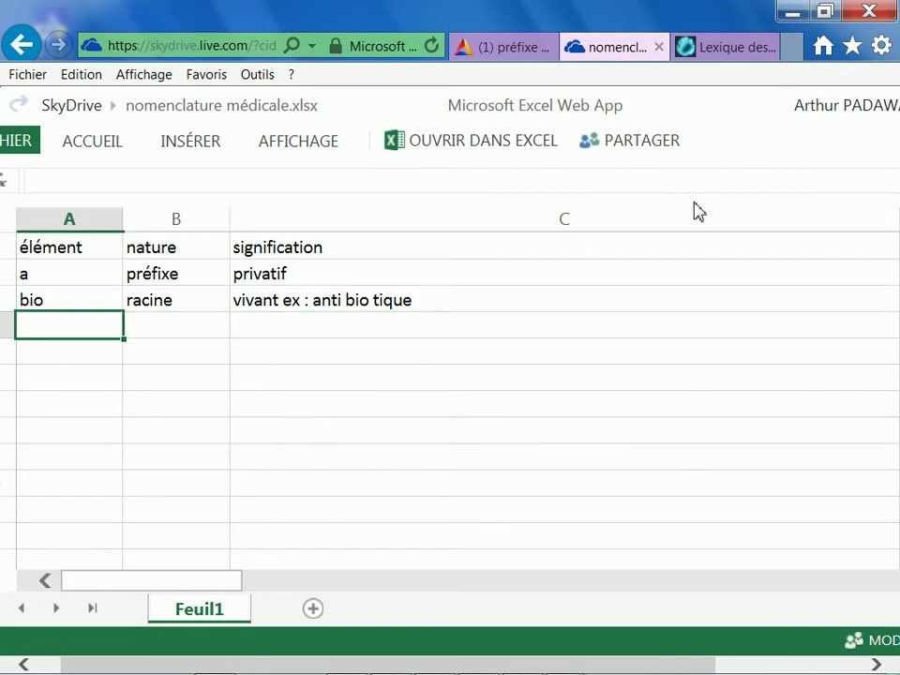
# Step: Return to the glossary of roots and browse its entries from "bio-" through the words beginning with m and n
pyautogui.click(710, 49)
pyautogui.scroll(-3, 617, 292)
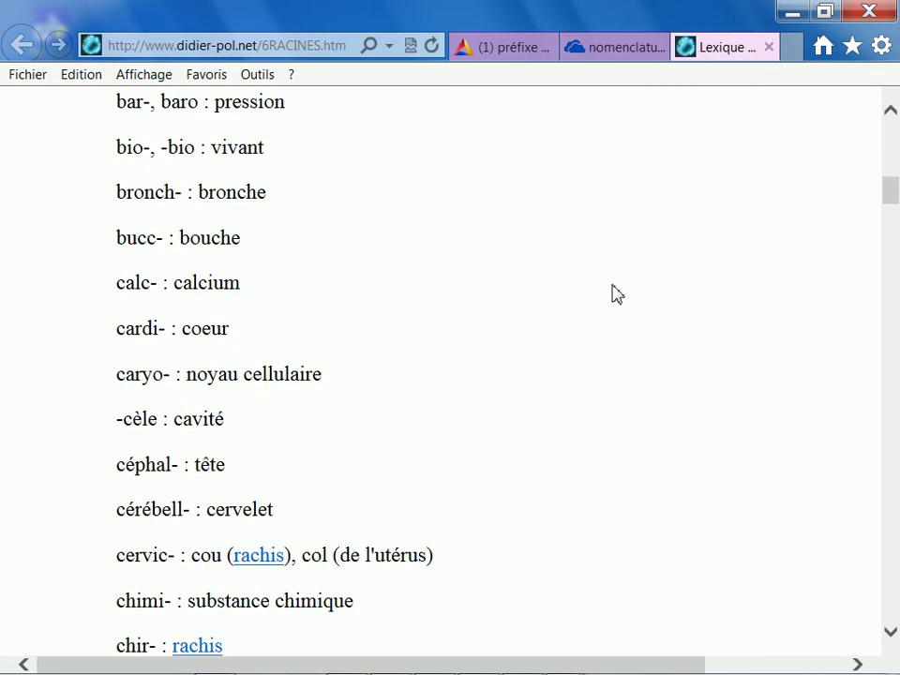
pyautogui.scroll(-10, 616, 294)
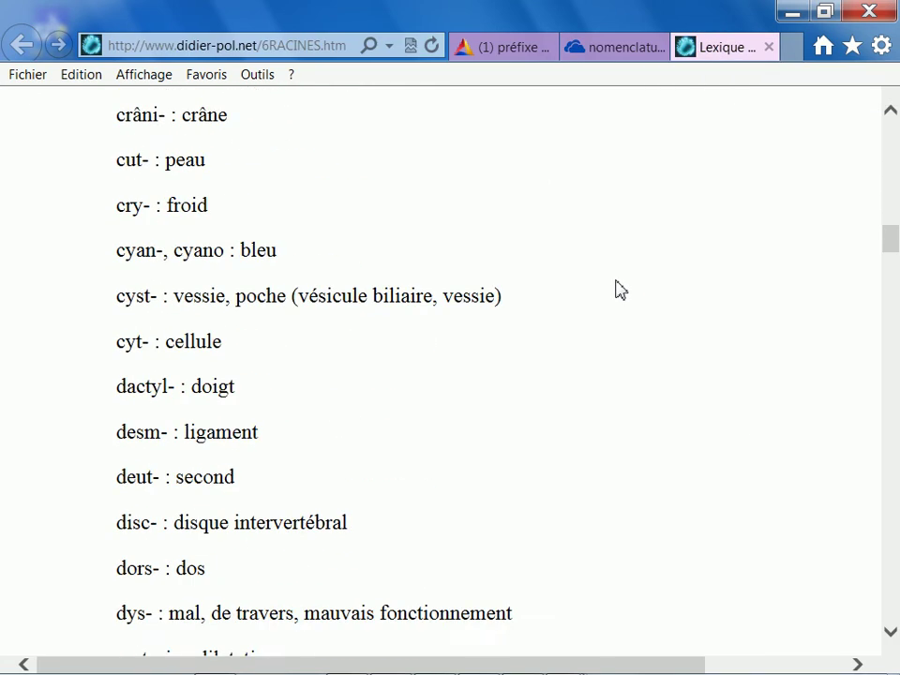
pyautogui.scroll(-5, 616, 289)
pyautogui.scroll(-2, 619, 286)
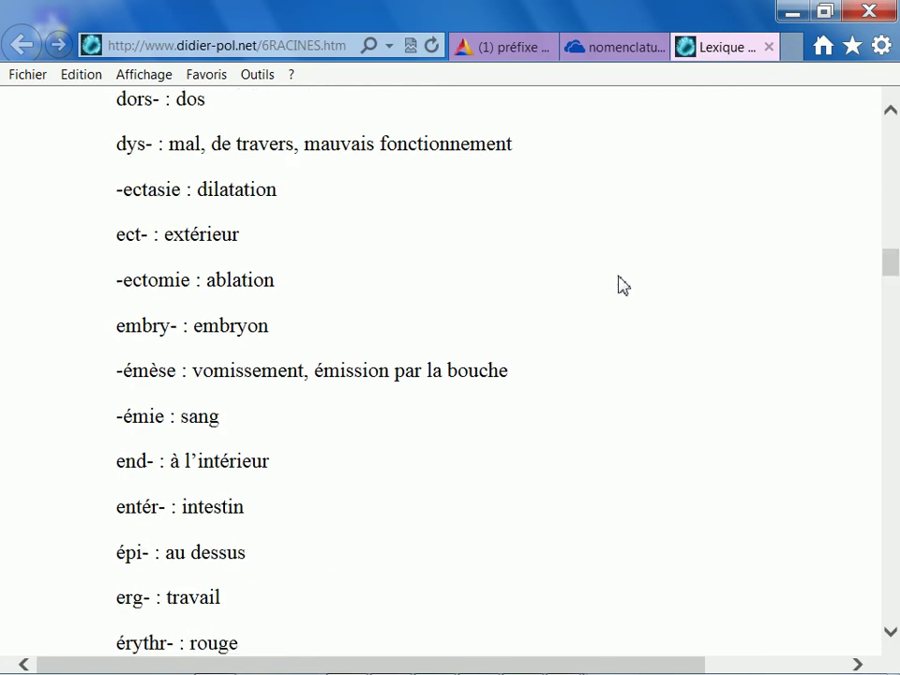
pyautogui.scroll(-4, 620, 283)
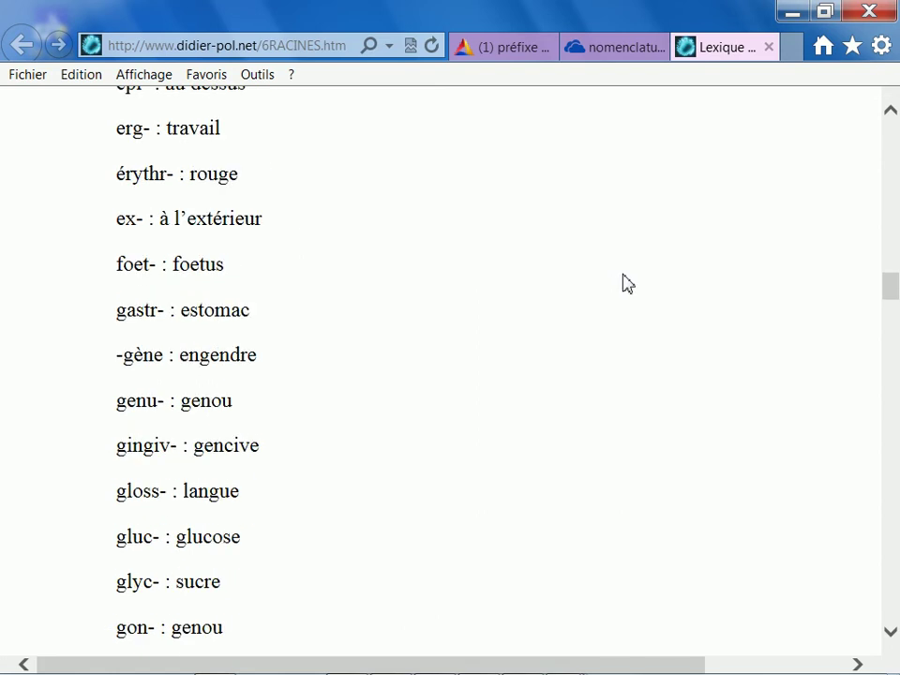
pyautogui.scroll(-3, 622, 284)
pyautogui.scroll(-3, 623, 278)
pyautogui.scroll(-7, 623, 282)
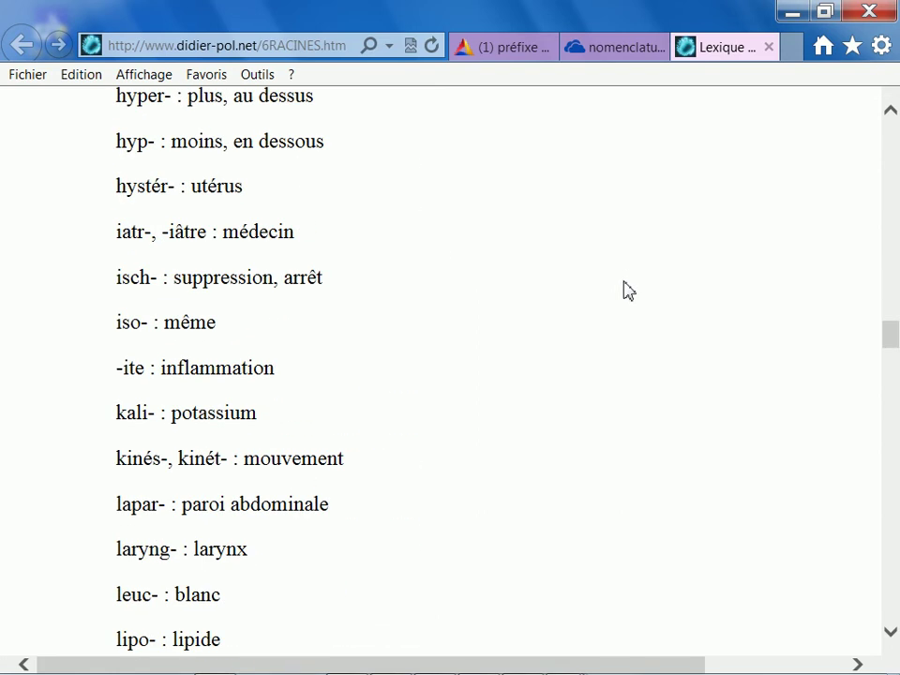
pyautogui.scroll(-4, 624, 289)
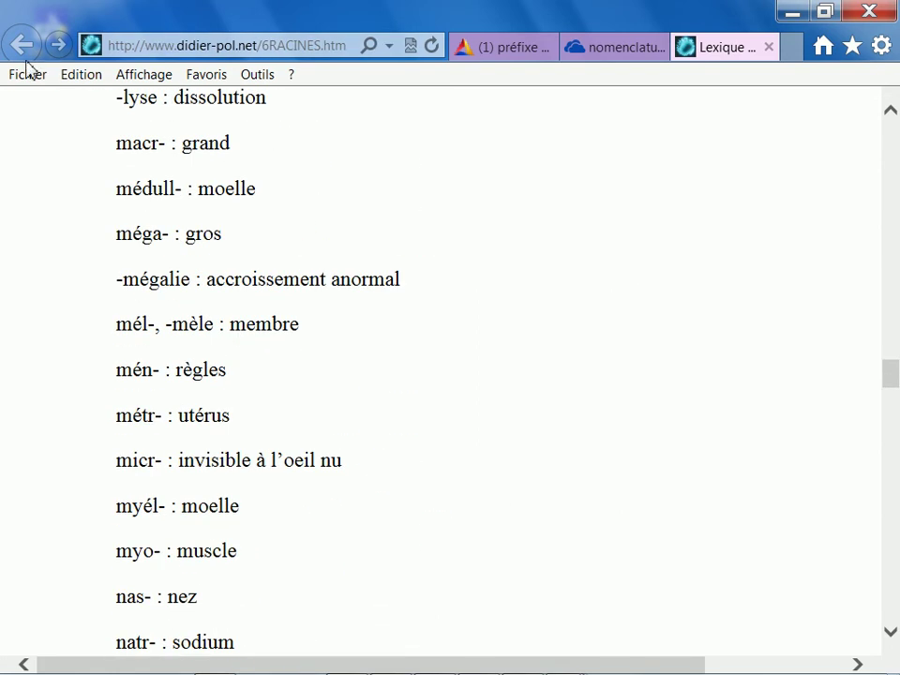
# Step: Open the "Lexique des affixes (préfixes et suffixes) : A" search result and browse its table of prefixes, suffixes and general meanings
pyautogui.click(503, 52)
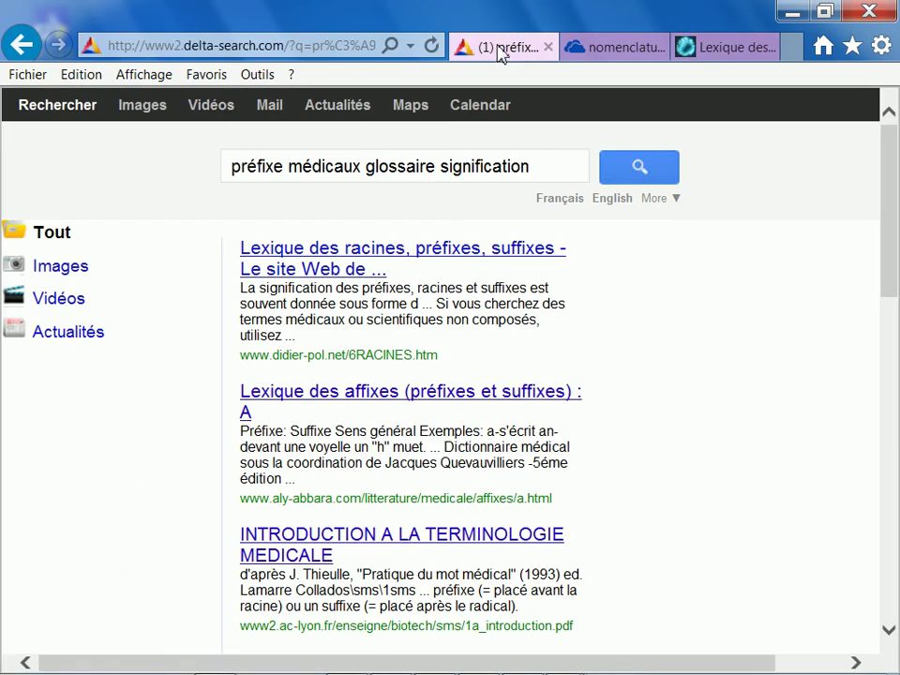
pyautogui.click(406, 399)
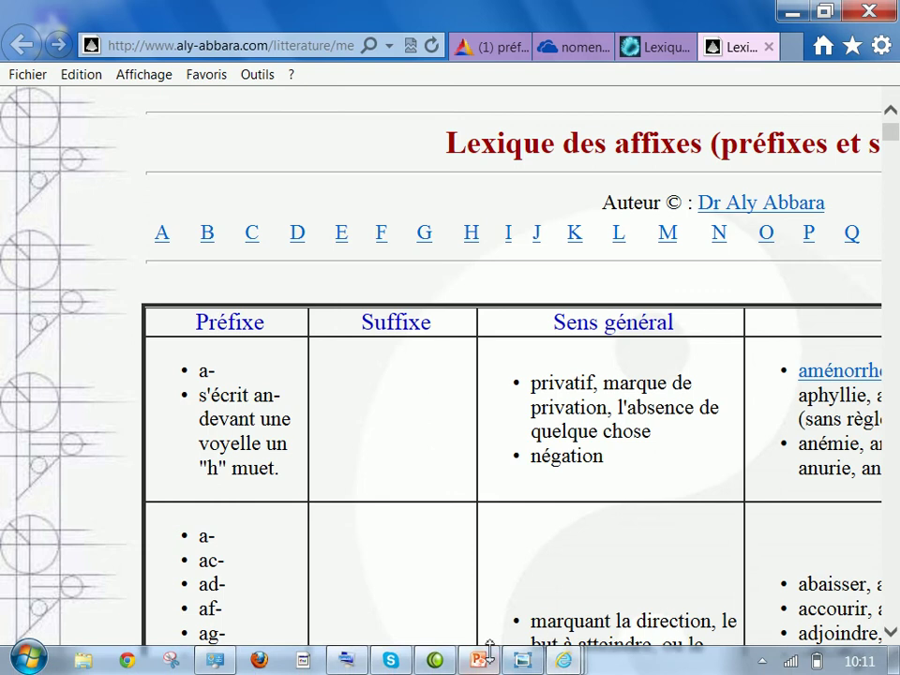
pyautogui.scroll(-3, 624, 361)
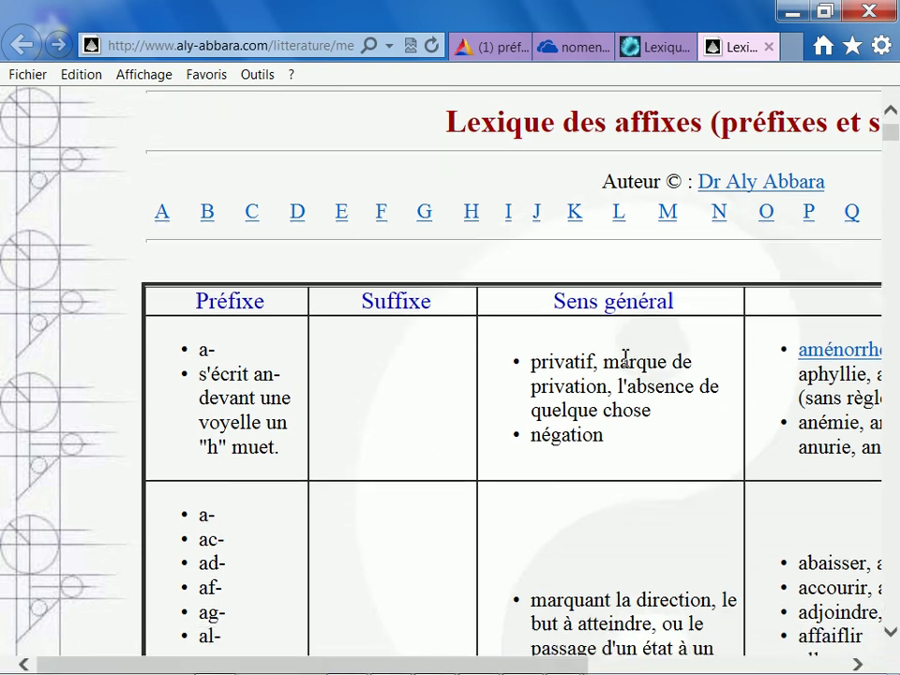
pyautogui.scroll(-5, 626, 365)
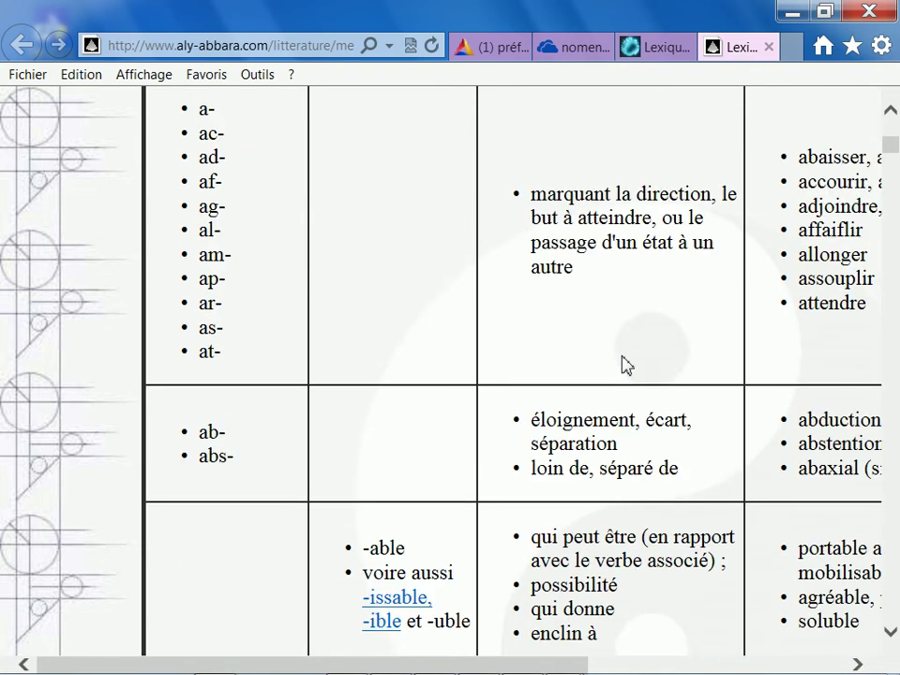
pyautogui.scroll(-15, 626, 365)
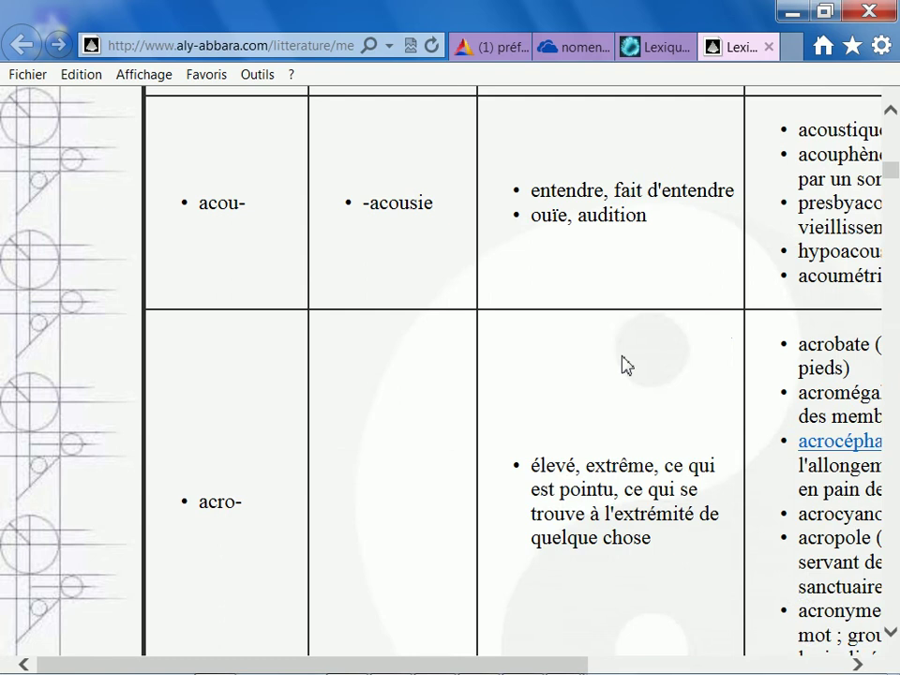
pyautogui.scroll(3, 625, 356)
pyautogui.scroll(-5, 670, 385)
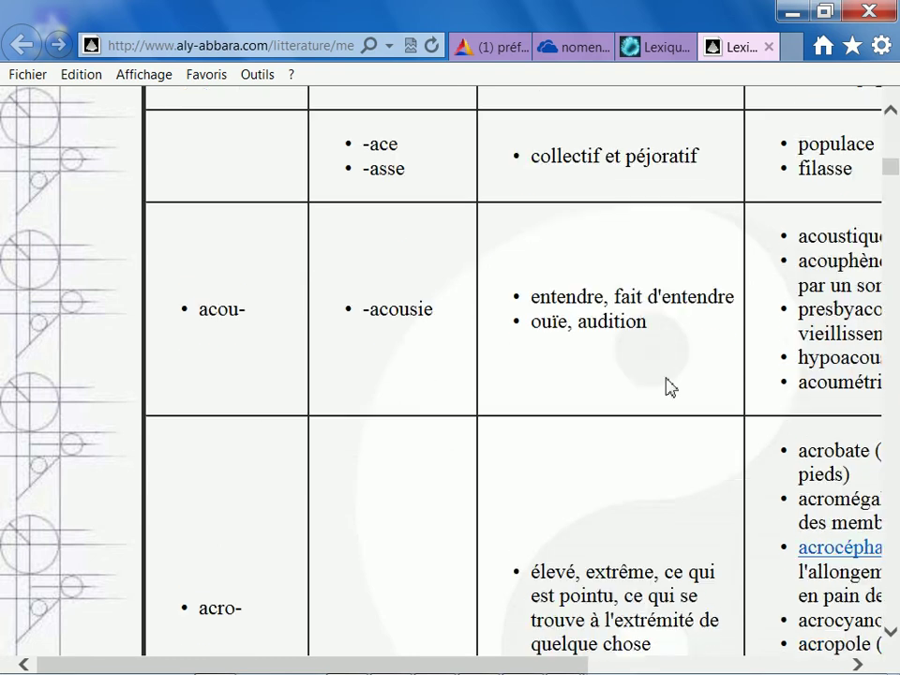
pyautogui.scroll(-10, 580, 392)
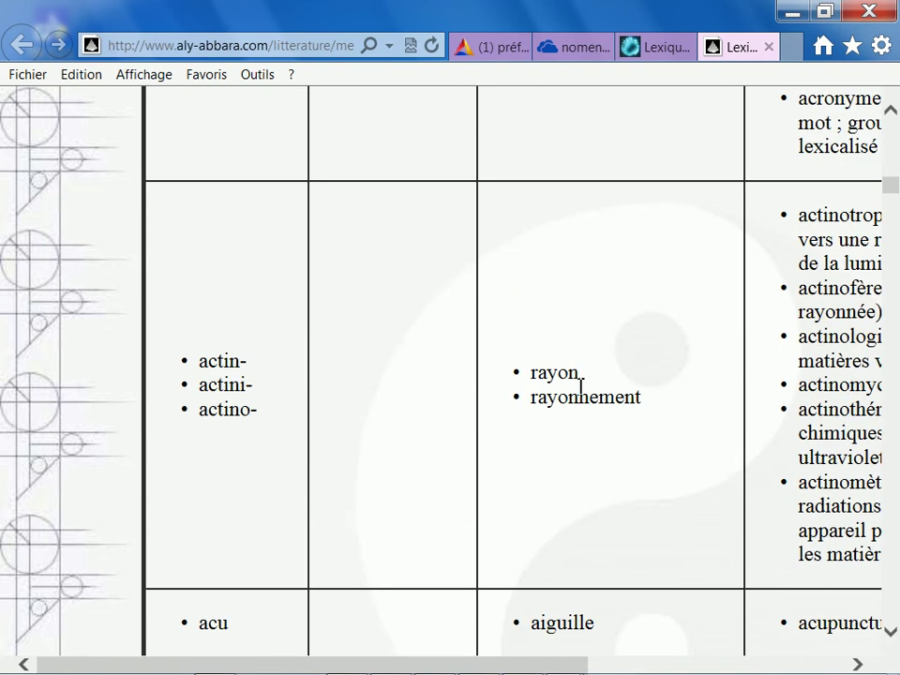
pyautogui.scroll(-20, 581, 392)
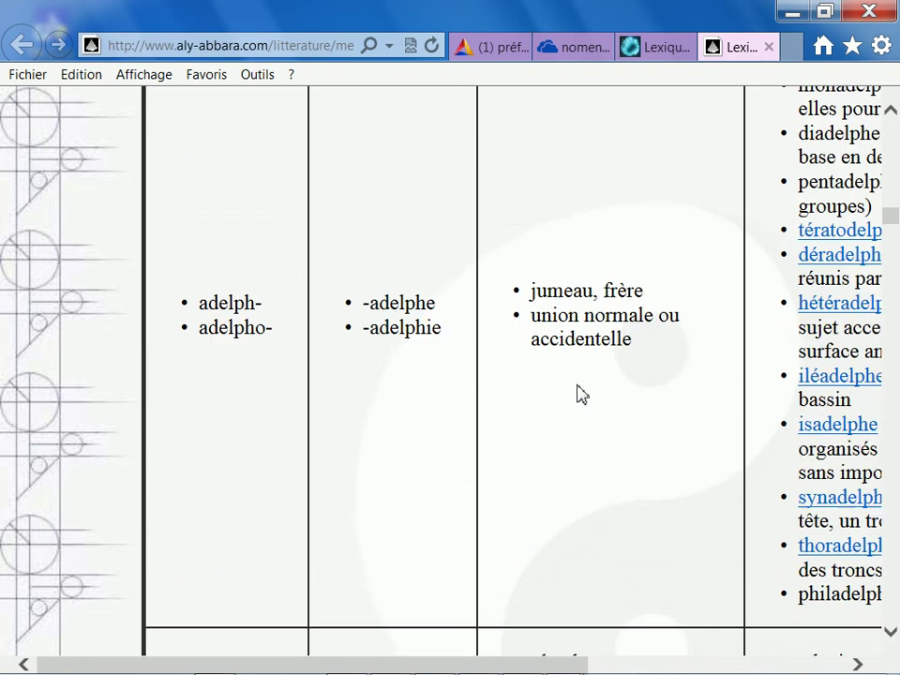
pyautogui.scroll(-20, 581, 392)
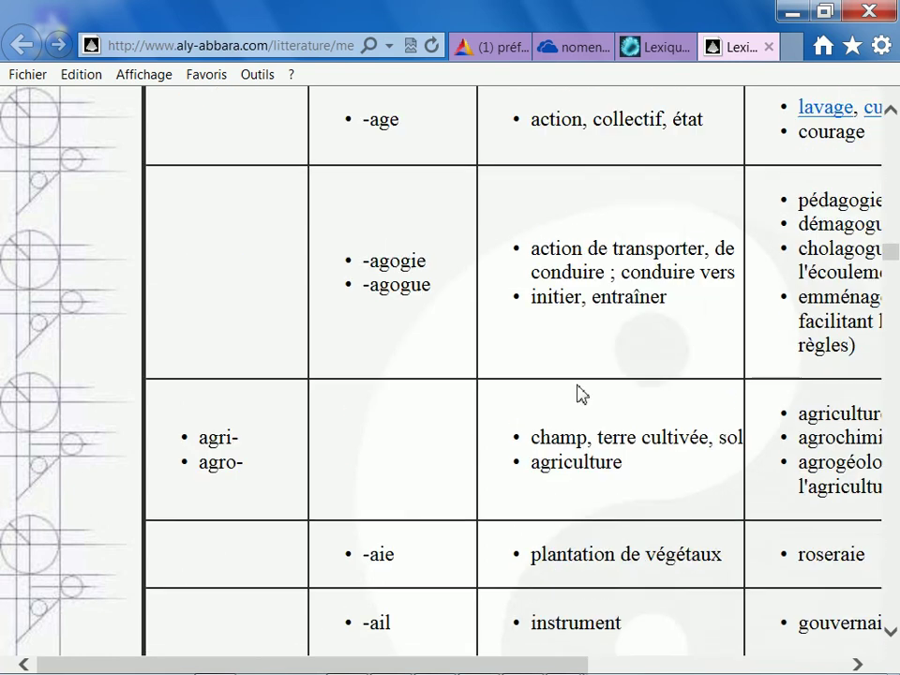
pyautogui.scroll(5, 581, 389)
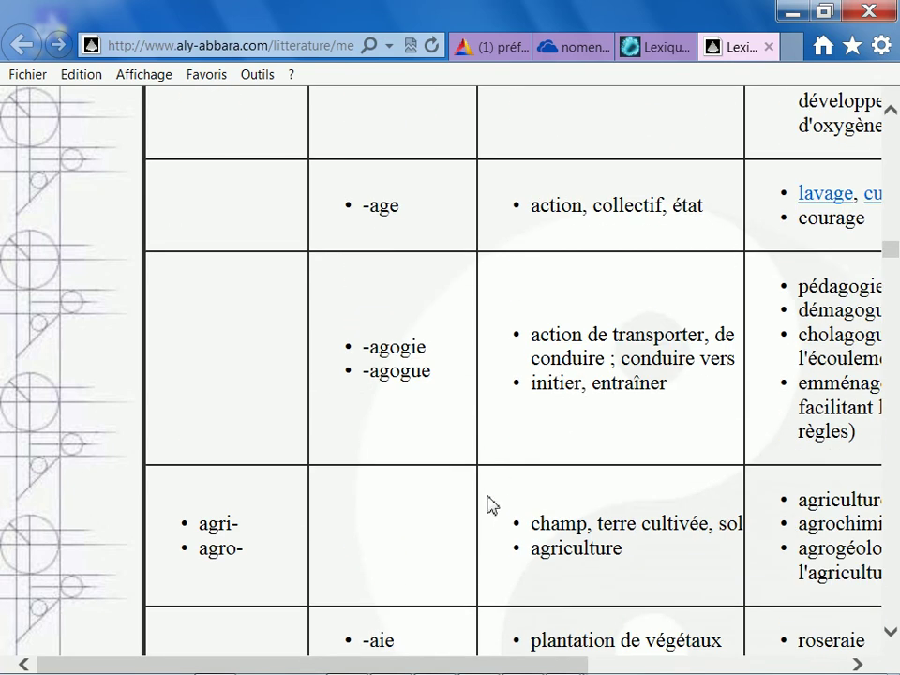
pyautogui.scroll(-3, 491, 504)
pyautogui.scroll(-5, 491, 504)
pyautogui.scroll(15, 491, 505)
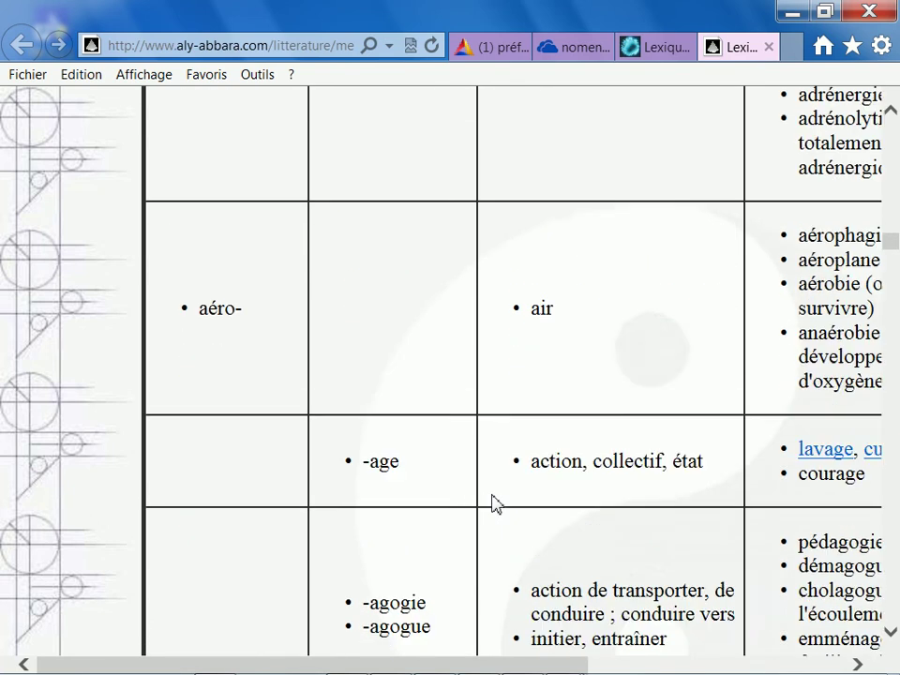
pyautogui.click(553, 665)
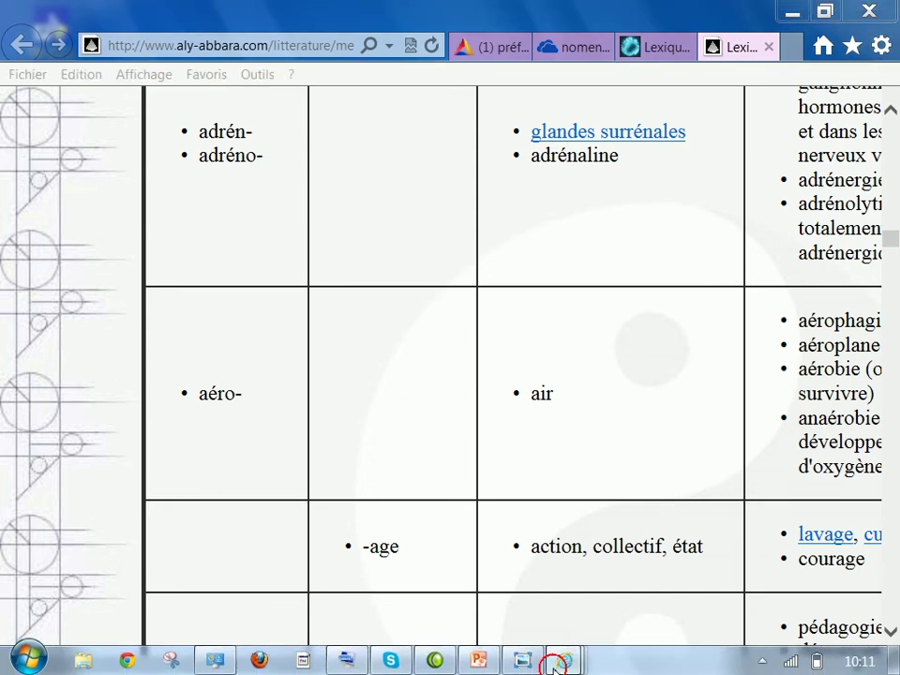
pyautogui.moveTo(613, 661); pyautogui.dragTo(593, 546)
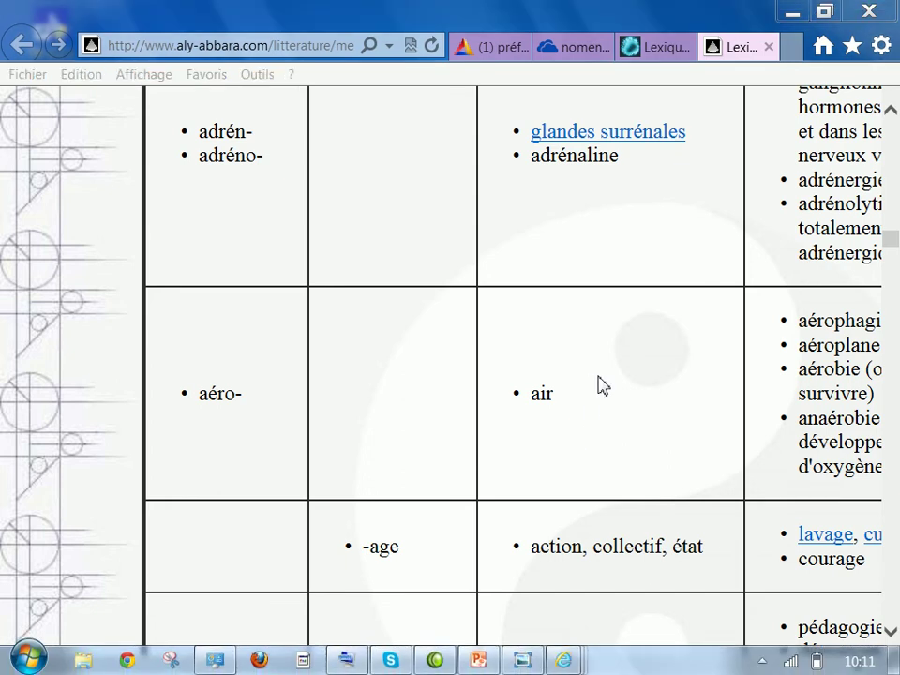
pyautogui.click(683, 342)
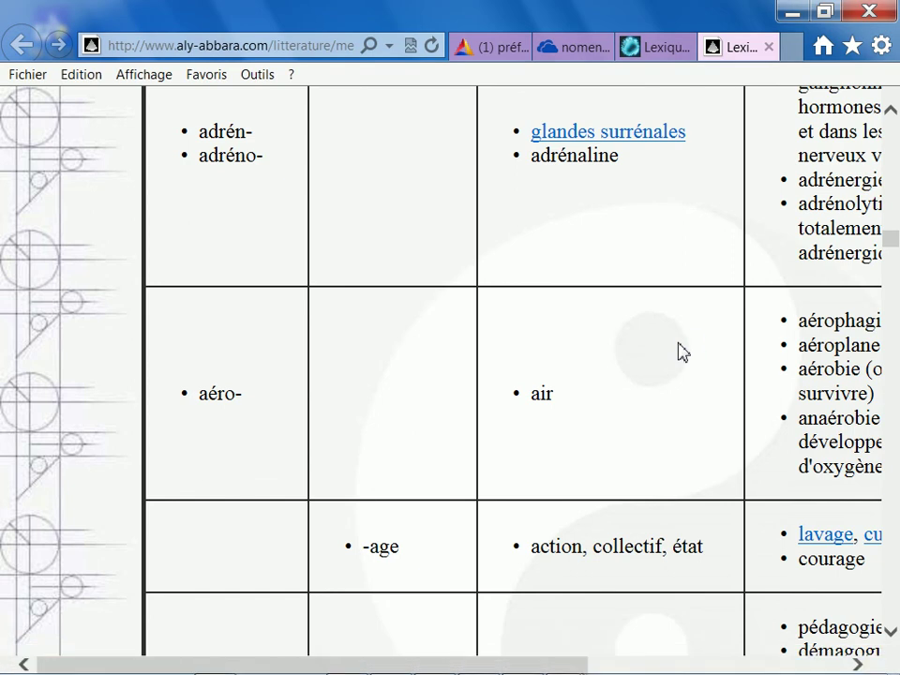
# Step: Shrink the affix page until its examples column fits, examine the entries with their examples, and return to the alphabetical index
pyautogui.hotkey('ctrl', '-')
pyautogui.hotkey('ctrl', '-')
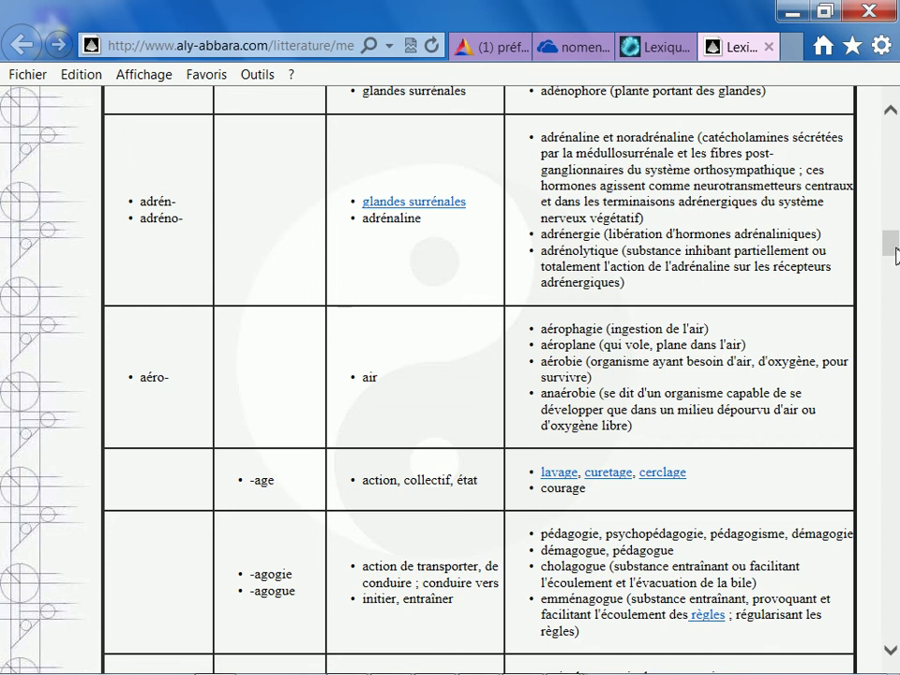
pyautogui.scroll(-10, 897, 255)
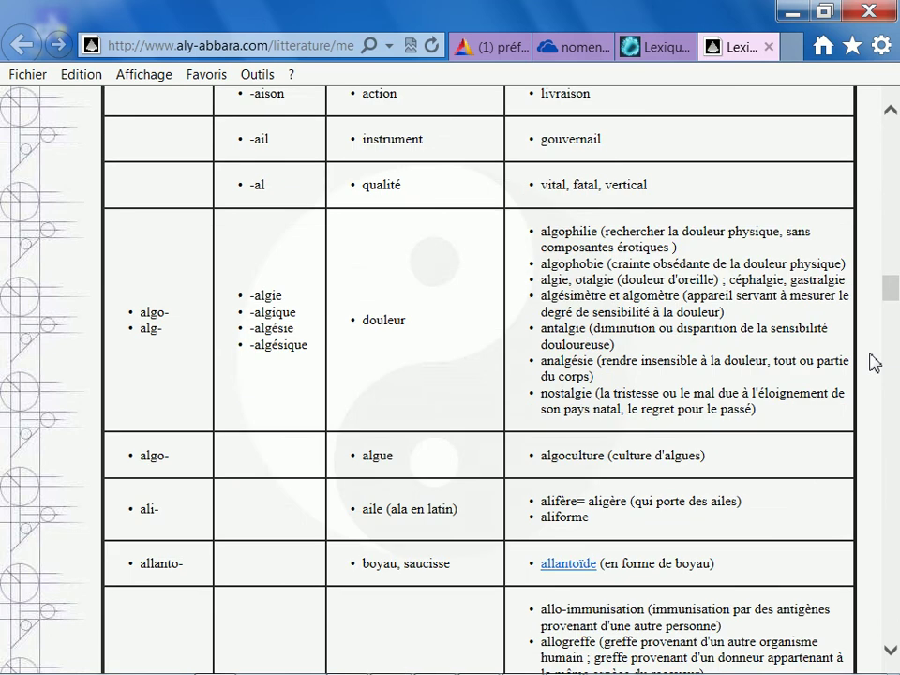
pyautogui.scroll(-3, 875, 361)
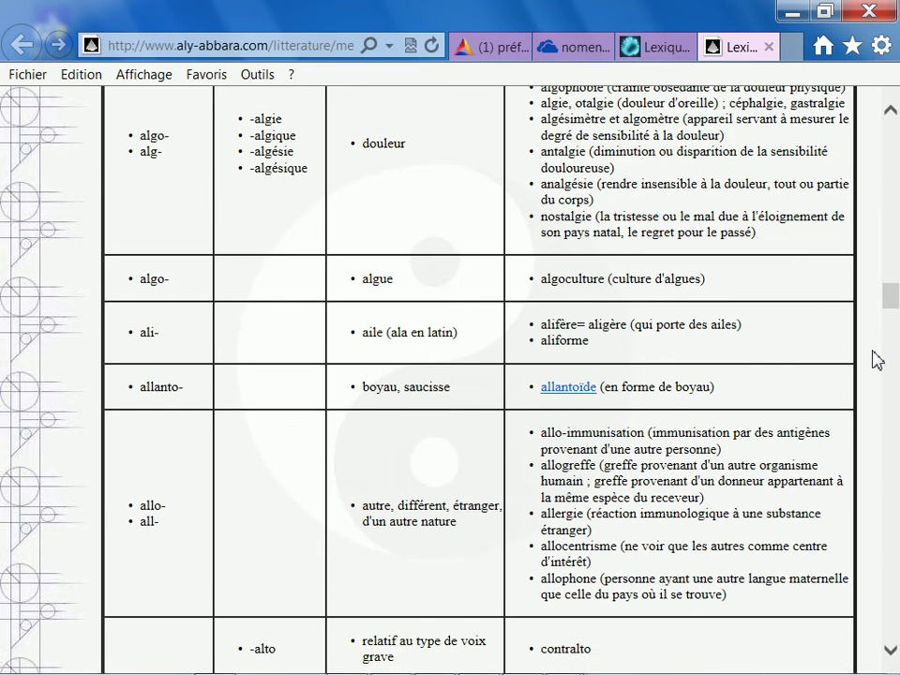
pyautogui.scroll(-4, 877, 359)
pyautogui.scroll(-5, 874, 359)
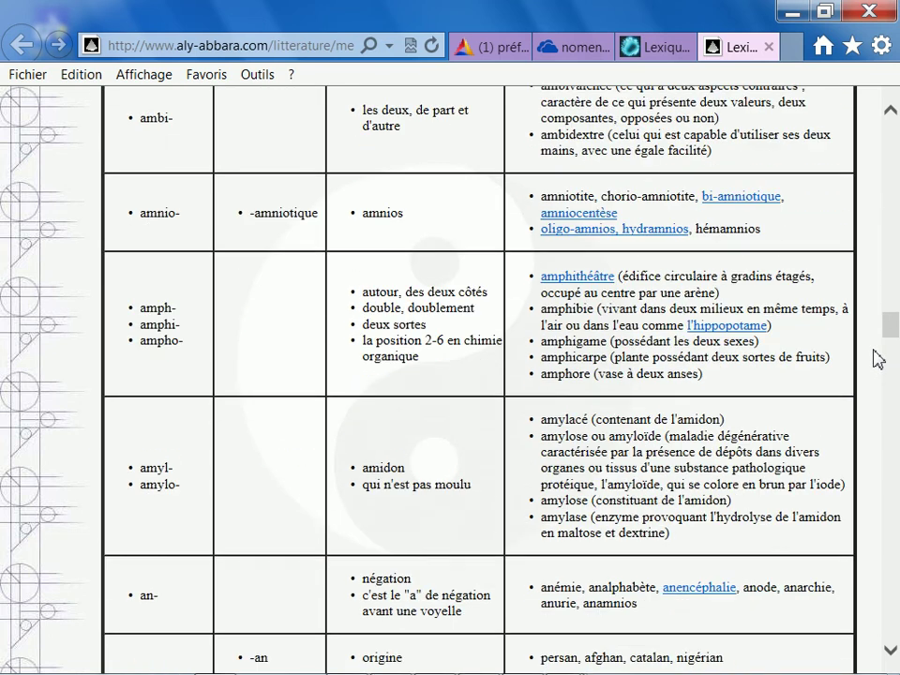
pyautogui.scroll(20, 874, 360)
pyautogui.scroll(15, 874, 359)
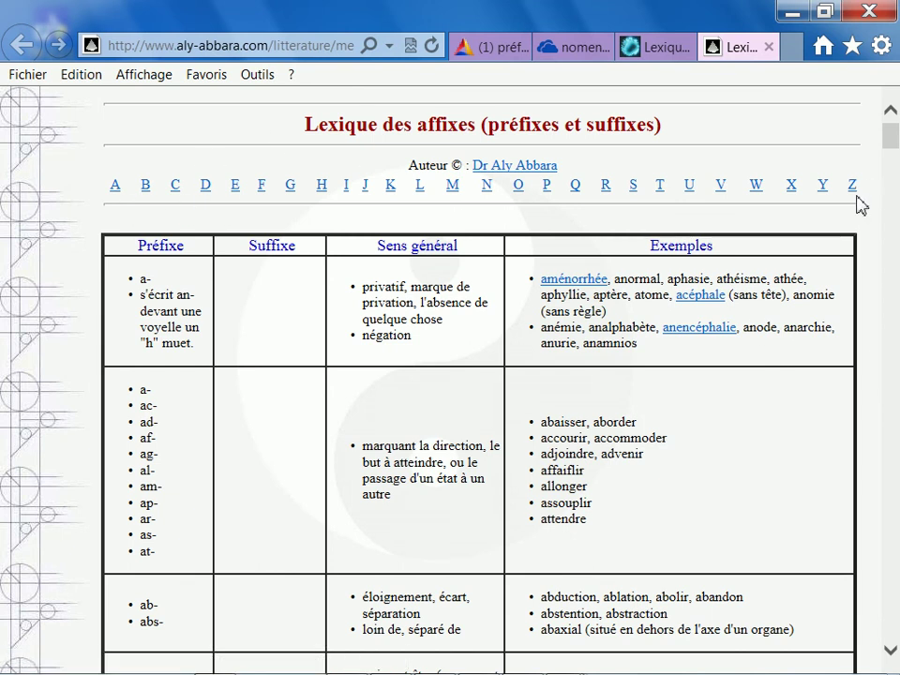
# Step: Select the full web address of the affix glossary page
pyautogui.click(312, 45)
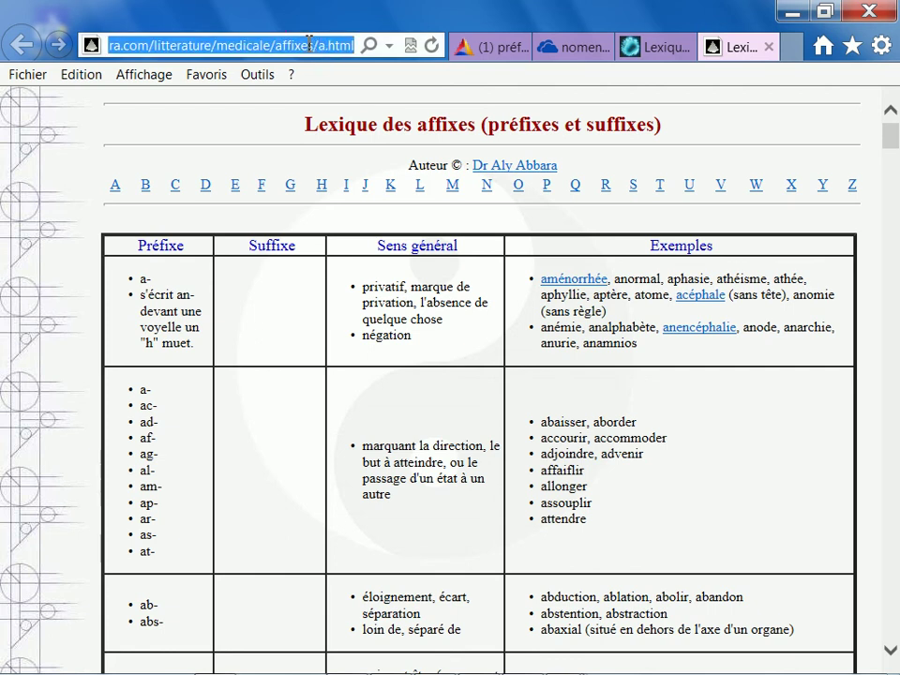